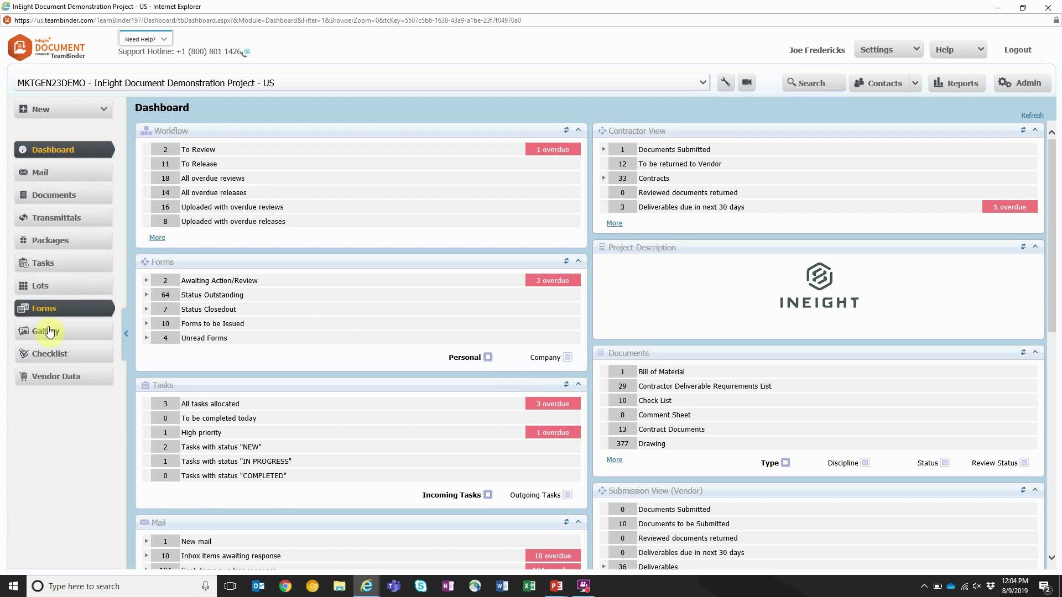
Open the Vendor Data Register and expand the STEAM SURFACE CONDENSER contract down to the documents of deliverable CA-05
{"action": "mouse_move", "coordinate": [53, 377]}
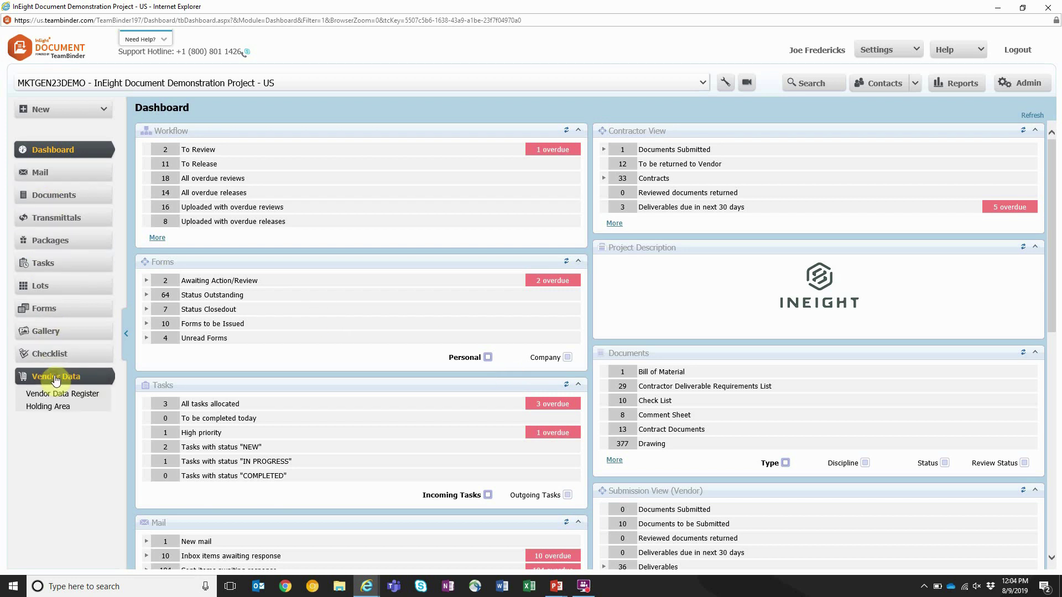
{"action": "left_click", "coordinate": [85, 394]}
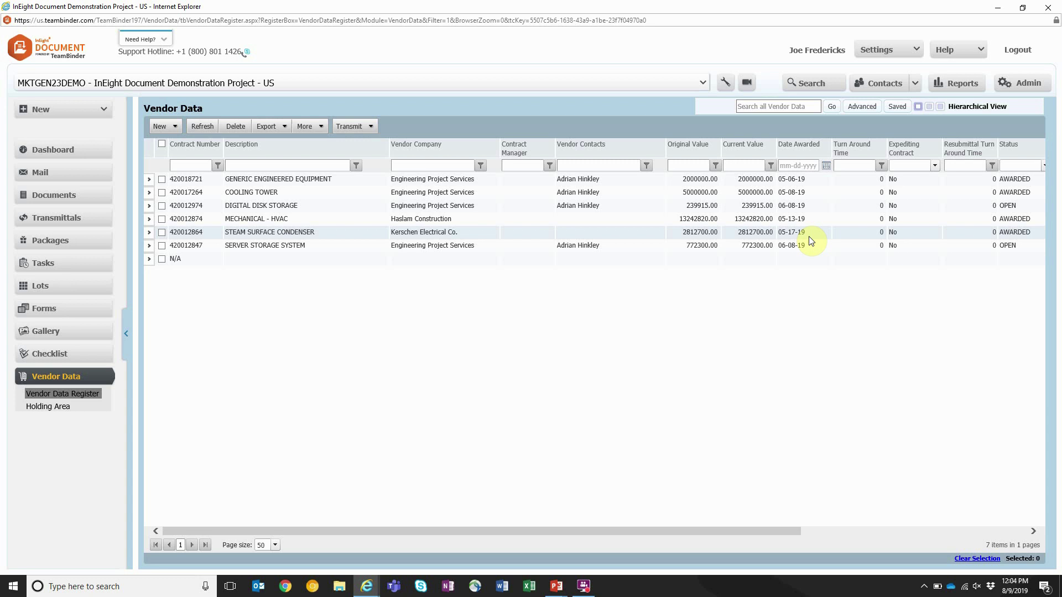
{"action": "left_click", "coordinate": [148, 232]}
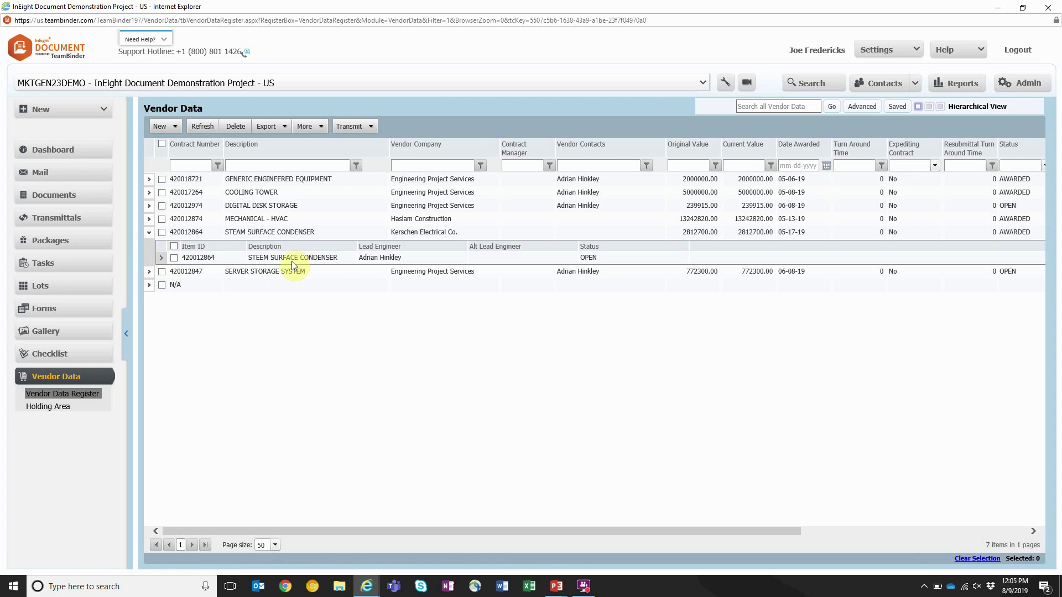
{"action": "left_click", "coordinate": [162, 260]}
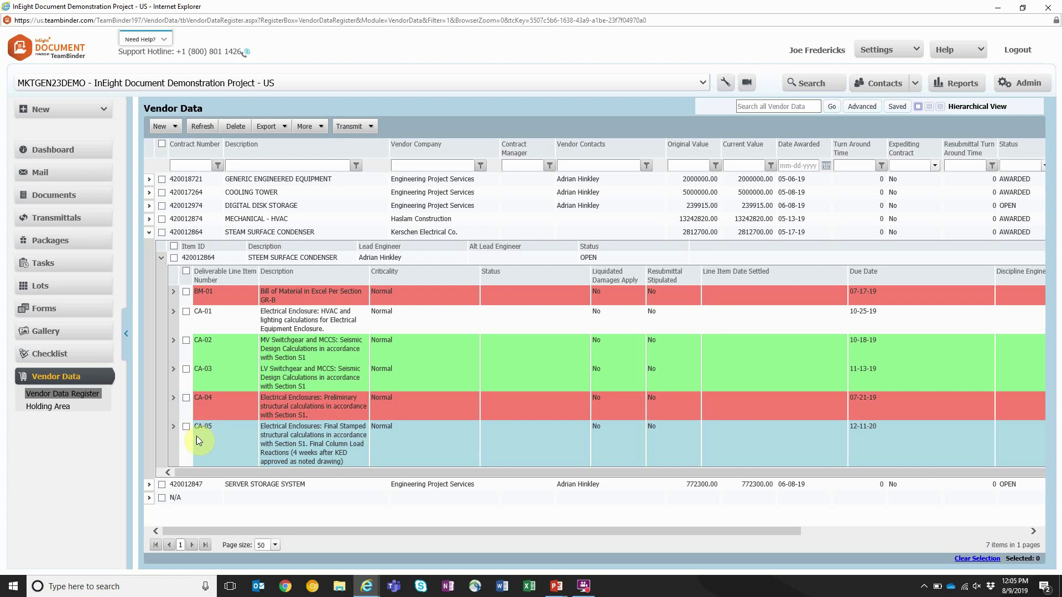
{"action": "left_click", "coordinate": [172, 429]}
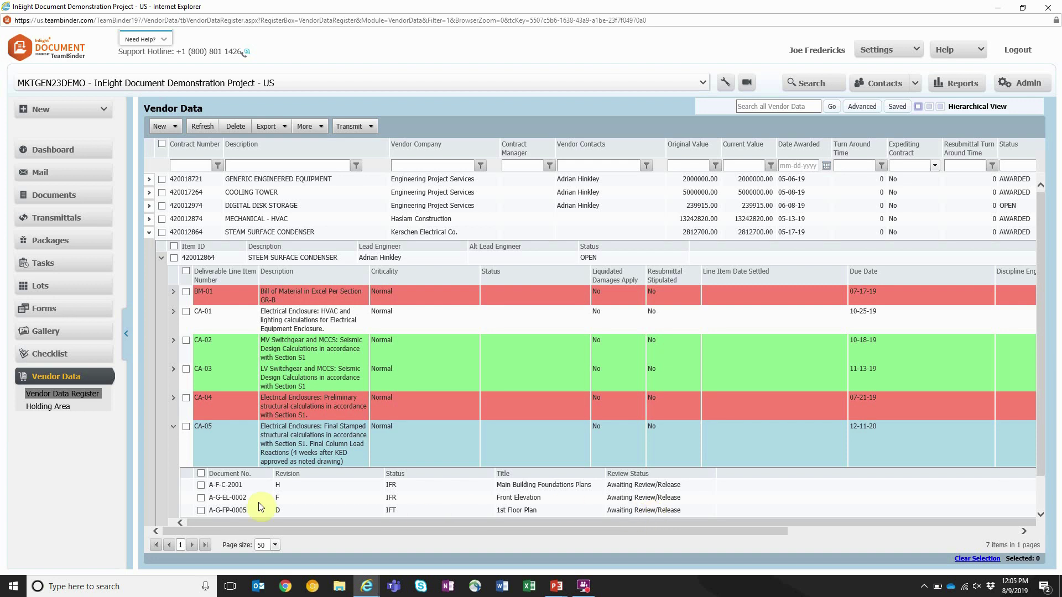
View the details of document A-G-EL-0002, close them, and show the register in Expediting View
{"action": "double_click", "coordinate": [243, 497]}
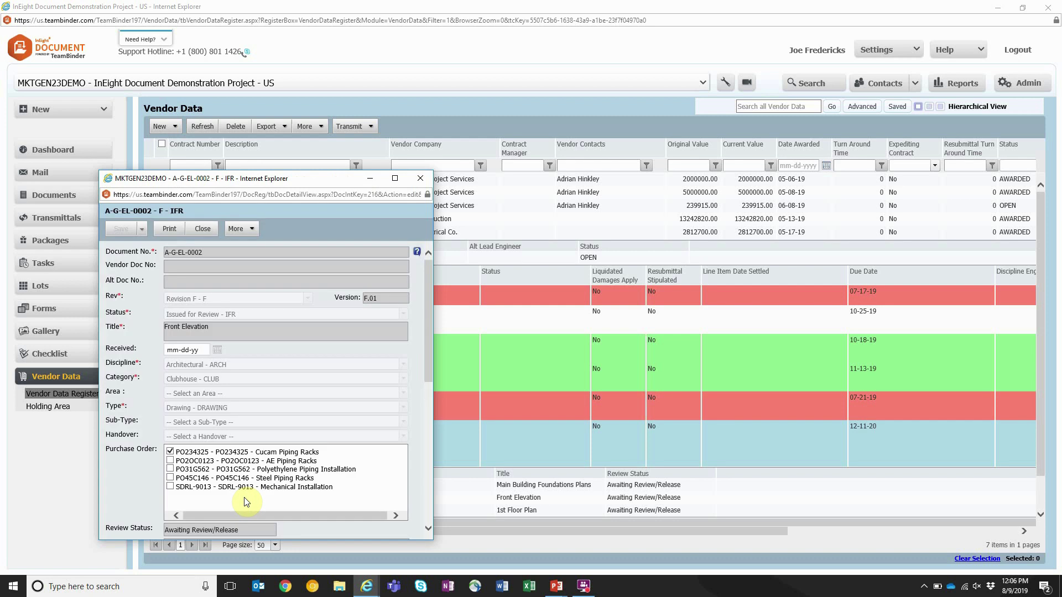
{"action": "left_click", "coordinate": [420, 178]}
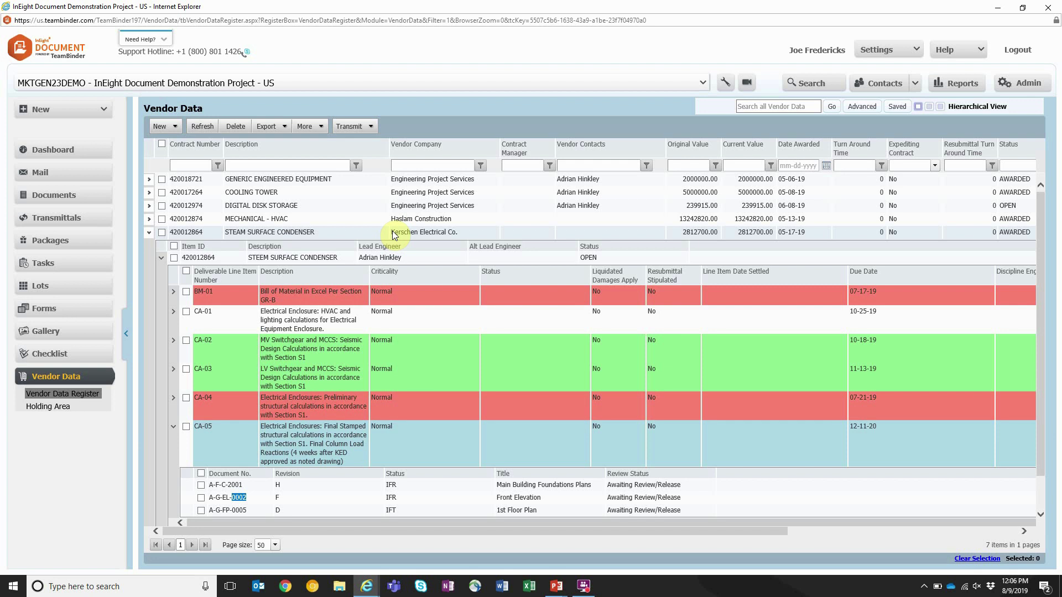
{"action": "left_click", "coordinate": [941, 107]}
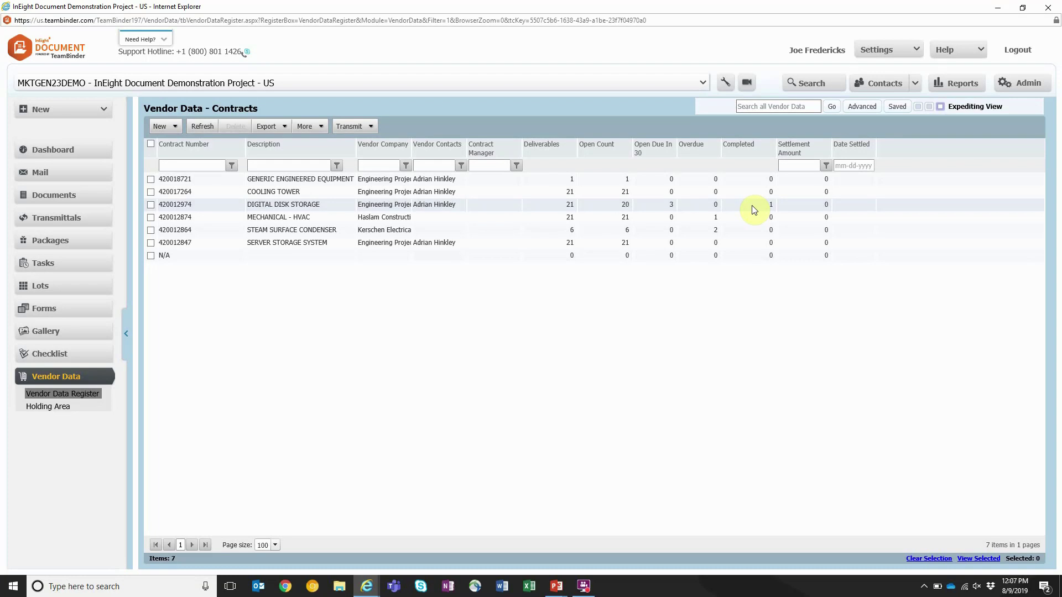
In the Holding Area, select document WEB-DG-00-0001 and start processing it into the document register
{"action": "left_click", "coordinate": [62, 410]}
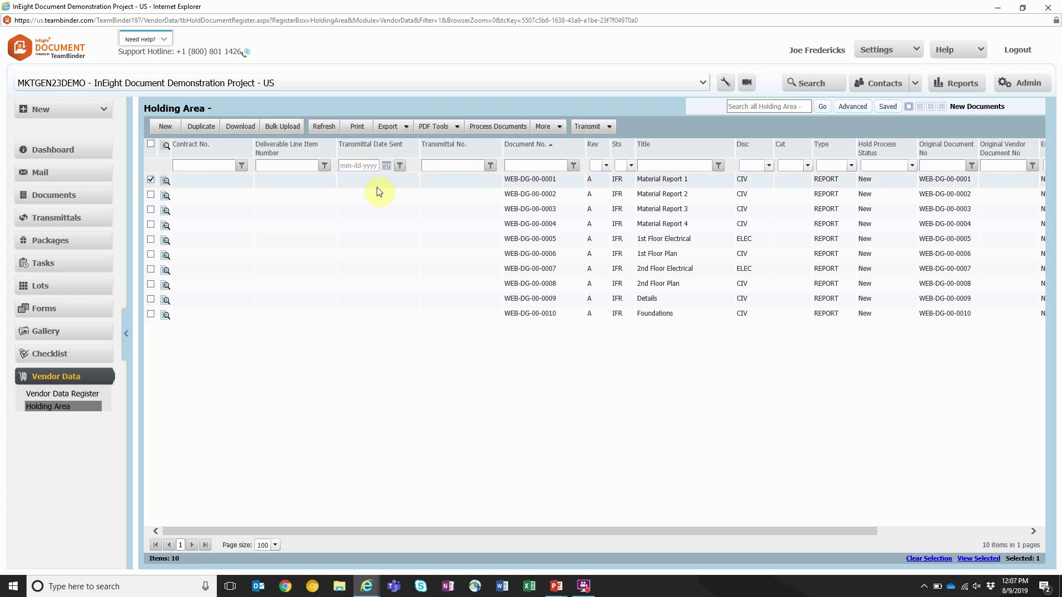
{"action": "left_click", "coordinate": [441, 131]}
{"action": "mouse_move", "coordinate": [445, 142]}
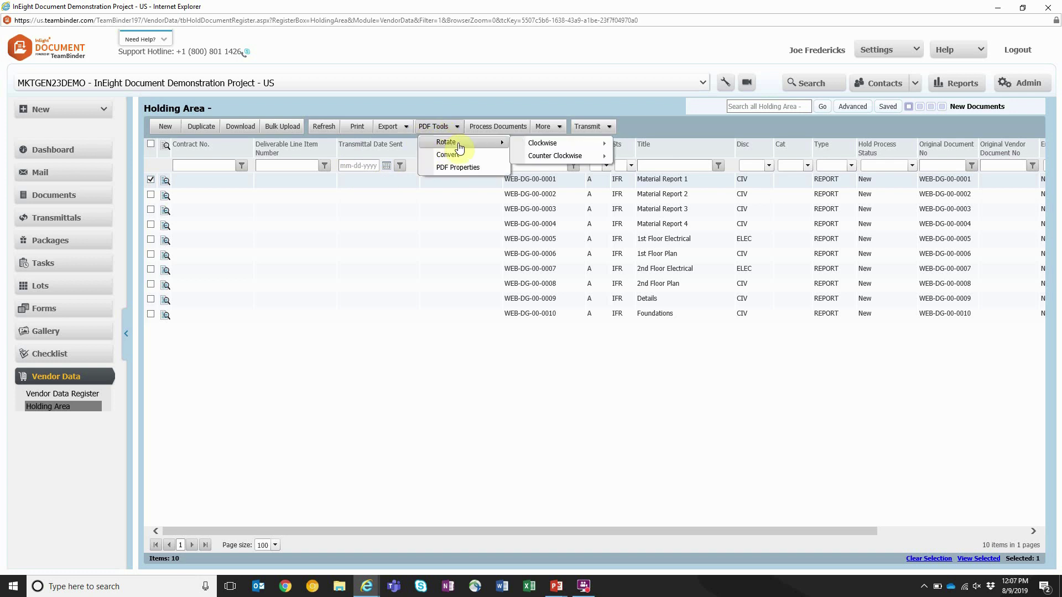
{"action": "mouse_move", "coordinate": [525, 157]}
{"action": "left_click", "coordinate": [505, 127]}
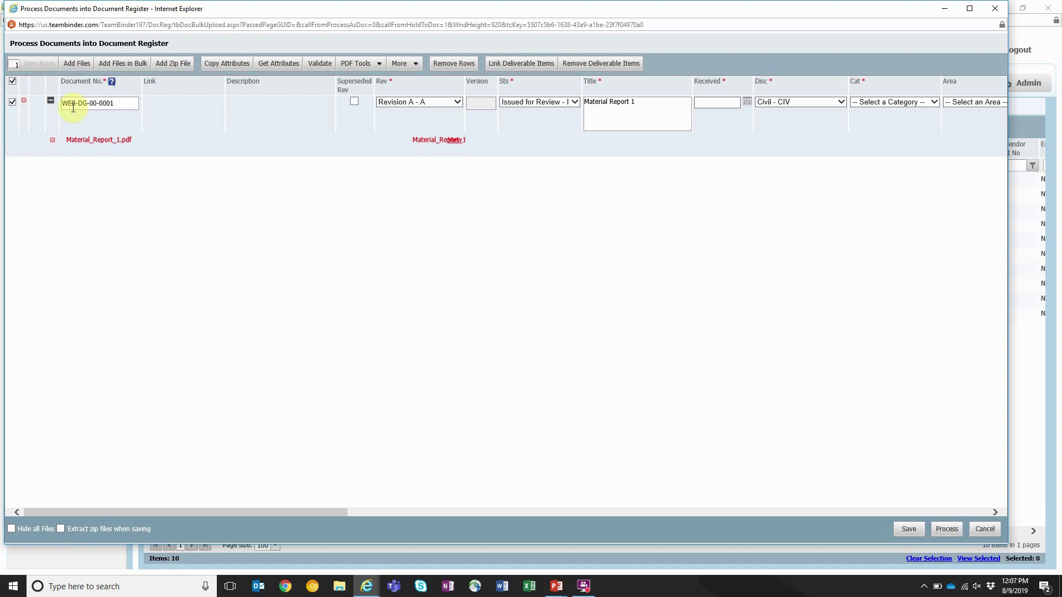
Copy the document number WEB-DG-00-0001 into the row's Vendor Doc No field
{"action": "left_click_drag", "start_coordinate": [127, 103], "coordinate": [53, 104]}
{"action": "key", "text": "ctrl+c"}
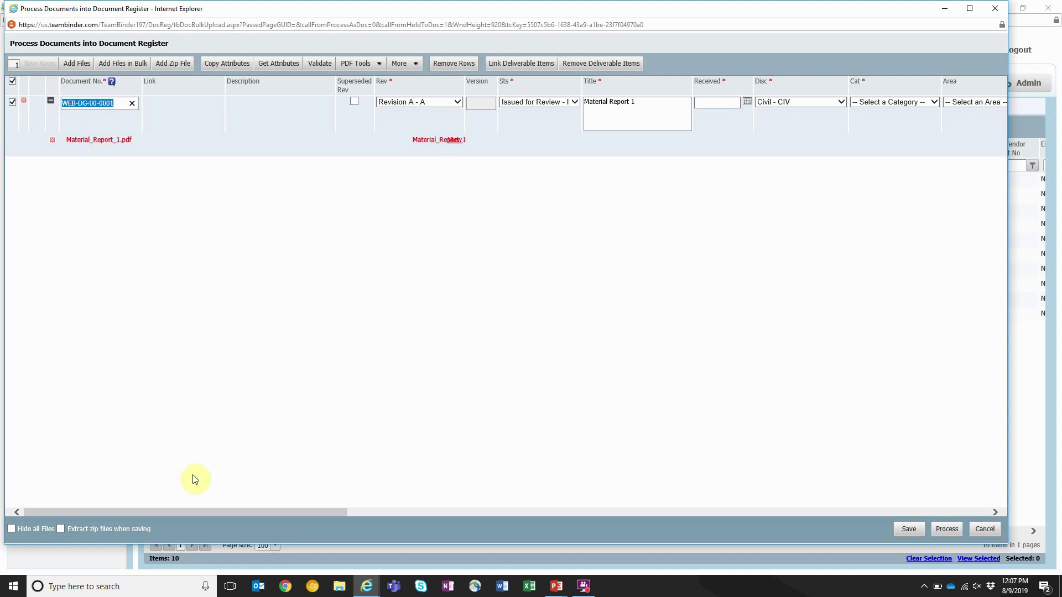
{"action": "left_click_drag", "start_coordinate": [195, 512], "coordinate": [604, 515]}
{"action": "key", "text": "ctrl+v"}
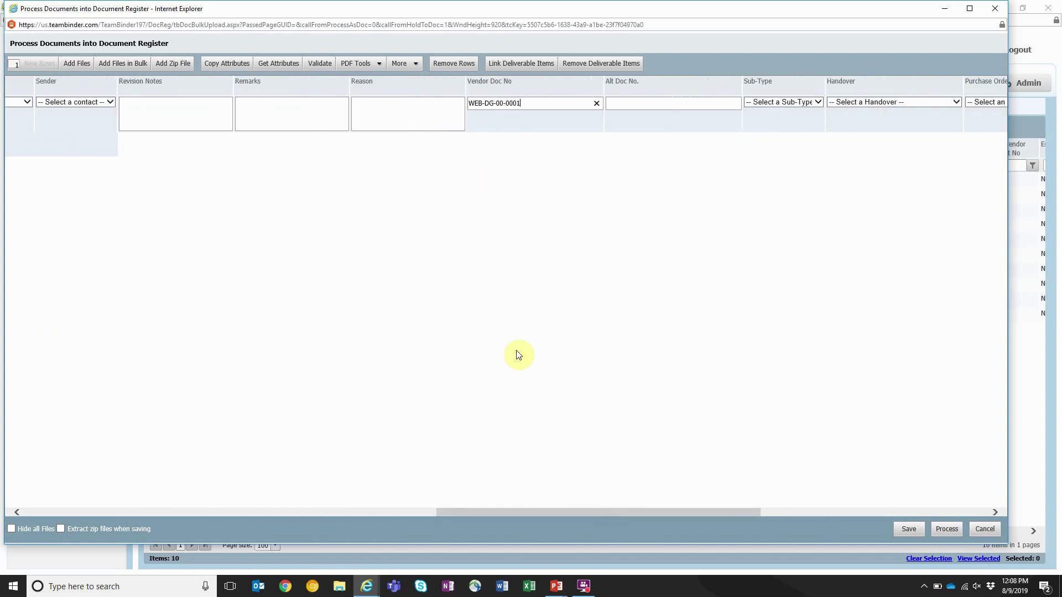
Replace the document number of Material Report 1 with TR-DG-00-00015
{"action": "left_click_drag", "start_coordinate": [505, 519], "coordinate": [48, 496]}
{"action": "double_click", "coordinate": [124, 102]}
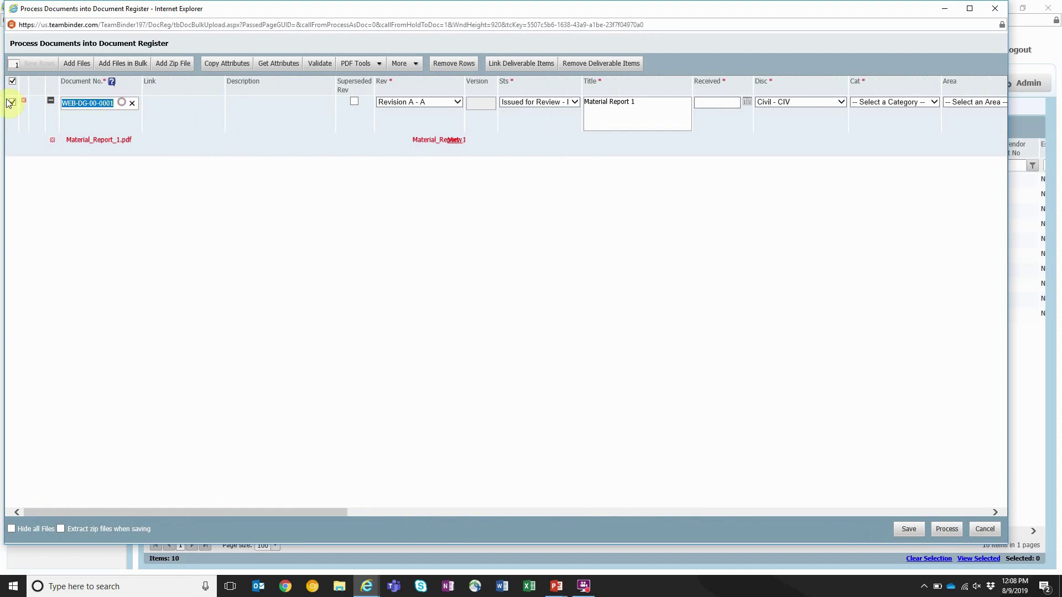
{"action": "type", "text": "TR-D"}
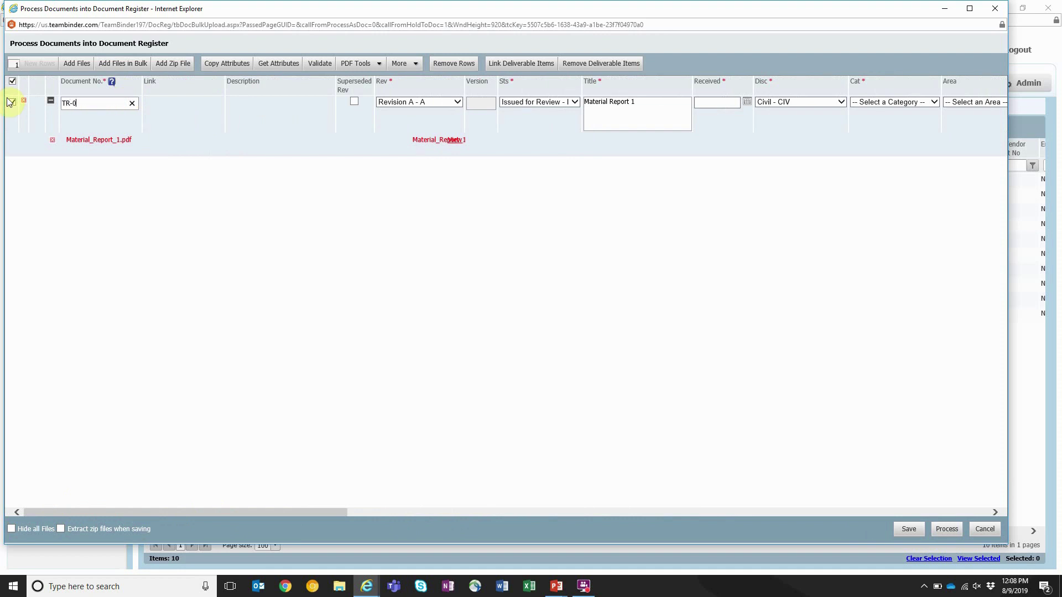
{"action": "key", "text": "BackSpace"}
{"action": "type", "text": "DG-00-00015"}
Link the document to deliverable line item CA-02 under contract number 420012974 and item ID 420012974
{"action": "left_click", "coordinate": [534, 65]}
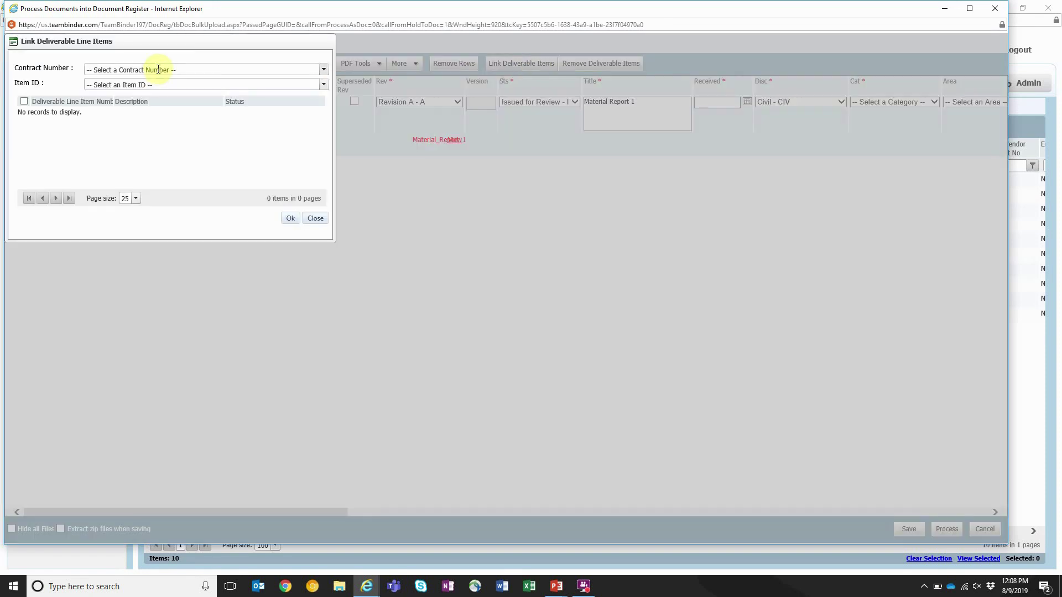
{"action": "left_click", "coordinate": [158, 69]}
{"action": "left_click", "coordinate": [125, 130]}
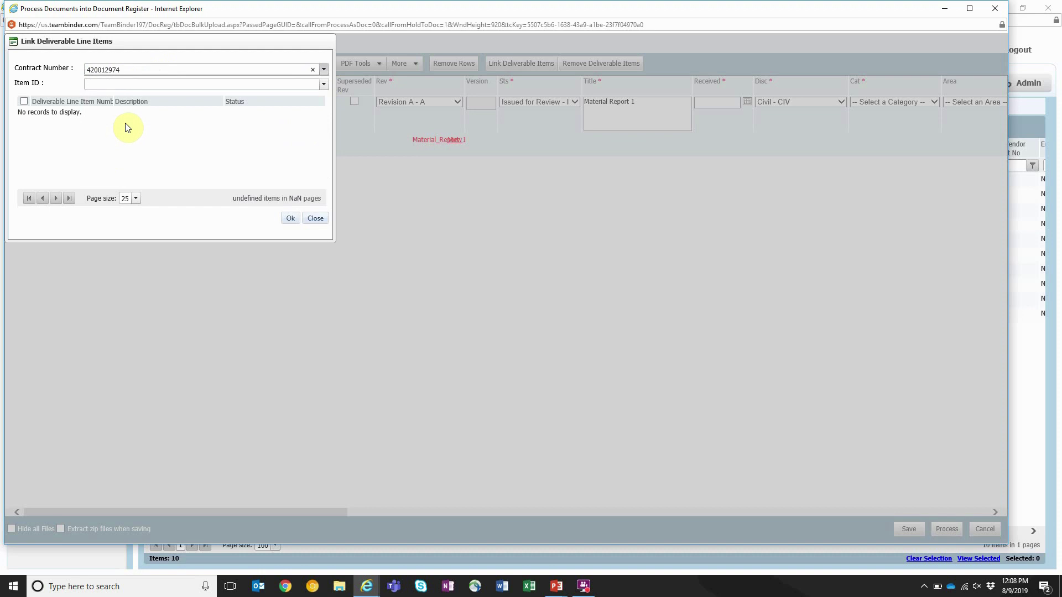
{"action": "left_click", "coordinate": [128, 84]}
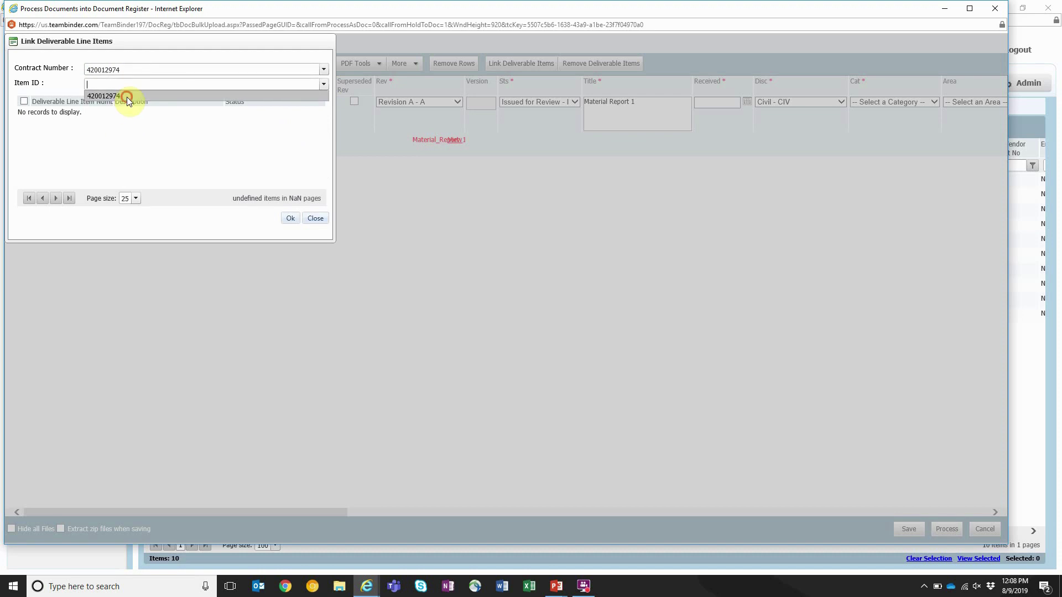
{"action": "left_click", "coordinate": [126, 97]}
{"action": "left_click", "coordinate": [24, 139]}
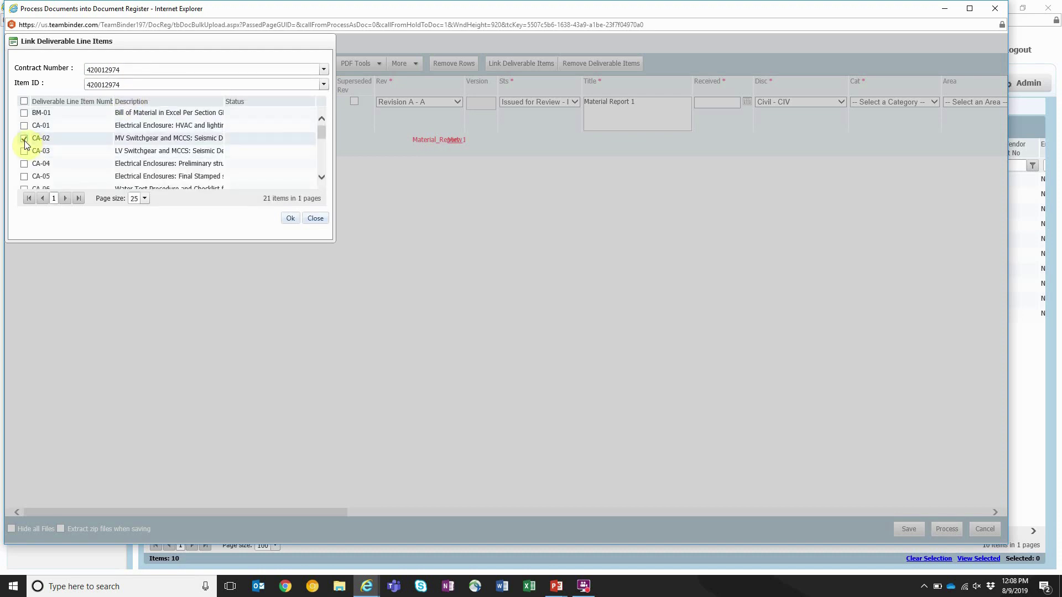
{"action": "left_click", "coordinate": [24, 151]}
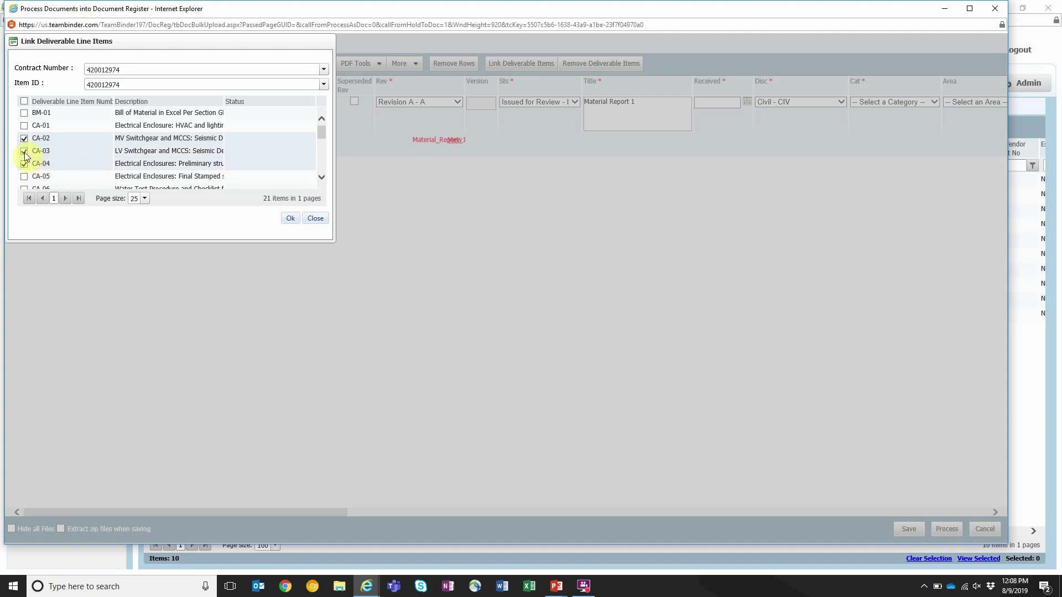
{"action": "left_click", "coordinate": [23, 151]}
{"action": "left_click", "coordinate": [24, 163]}
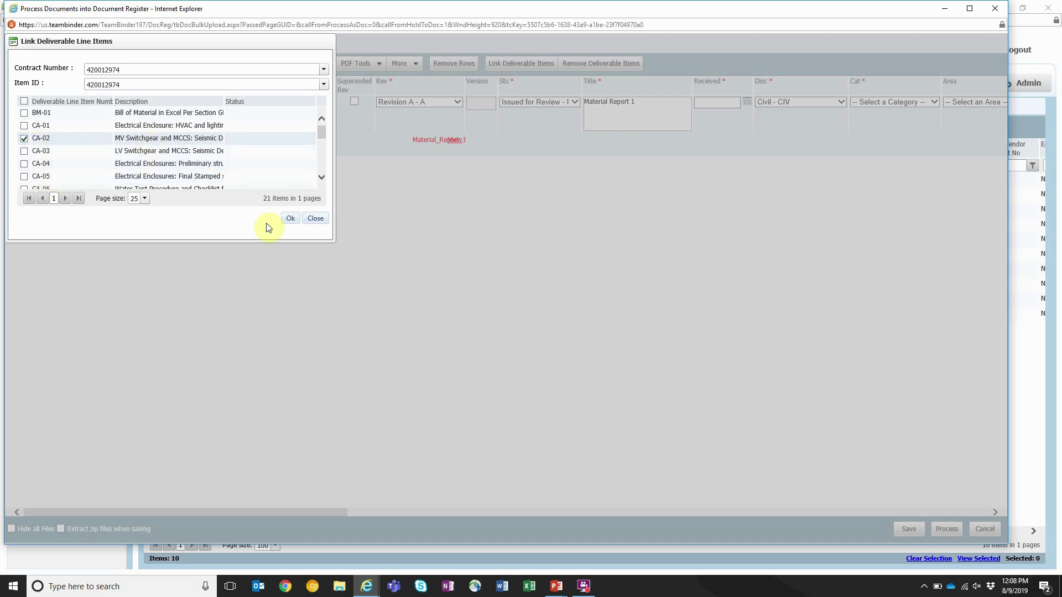
{"action": "left_click", "coordinate": [291, 219]}
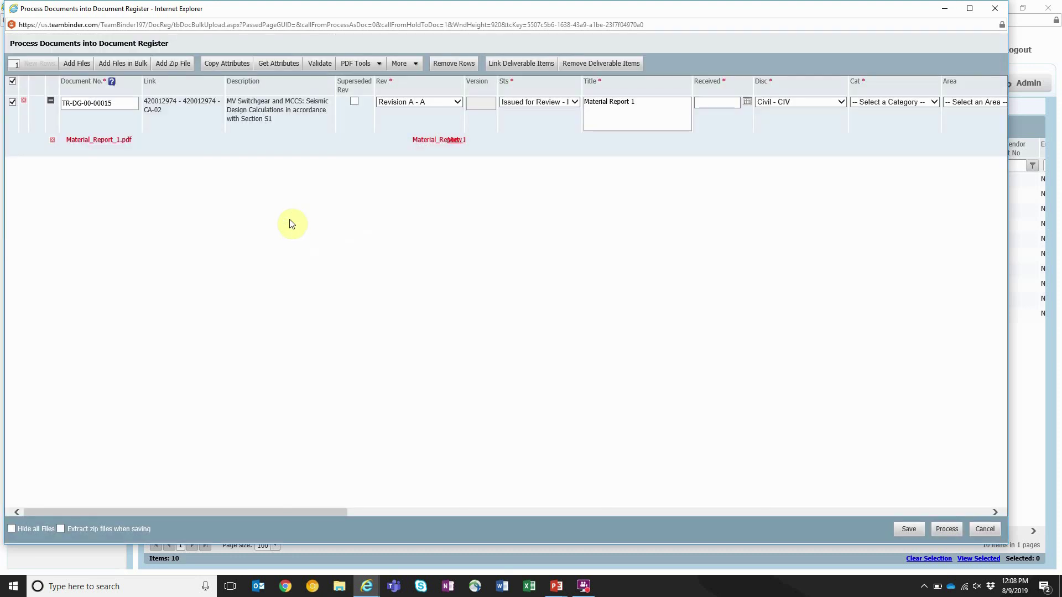
Validate the document row and set its category to External Areas - EXT
{"action": "left_click", "coordinate": [317, 65]}
{"action": "left_click", "coordinate": [934, 103]}
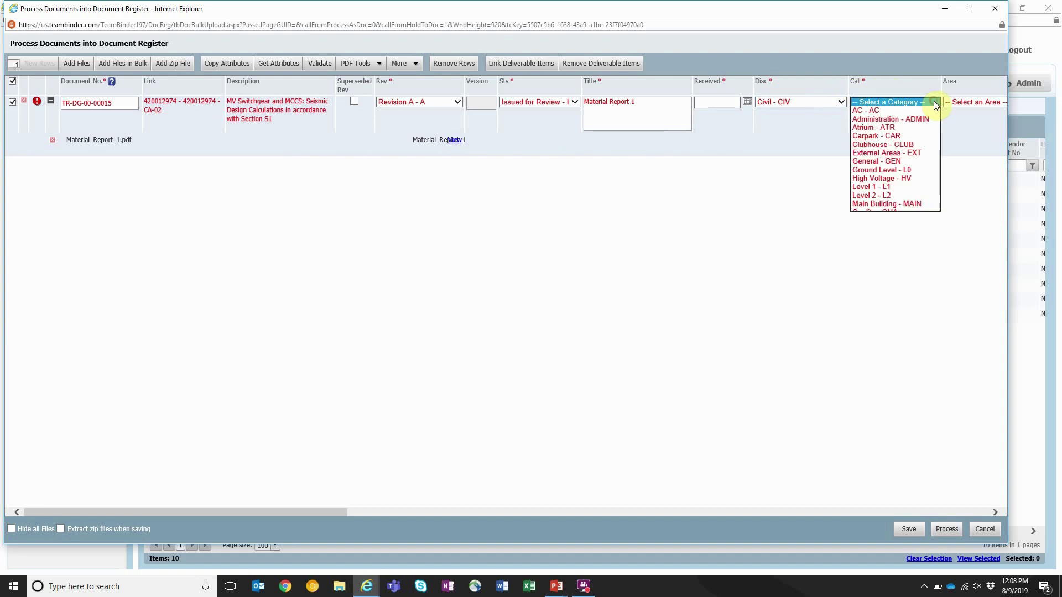
{"action": "left_click", "coordinate": [903, 164]}
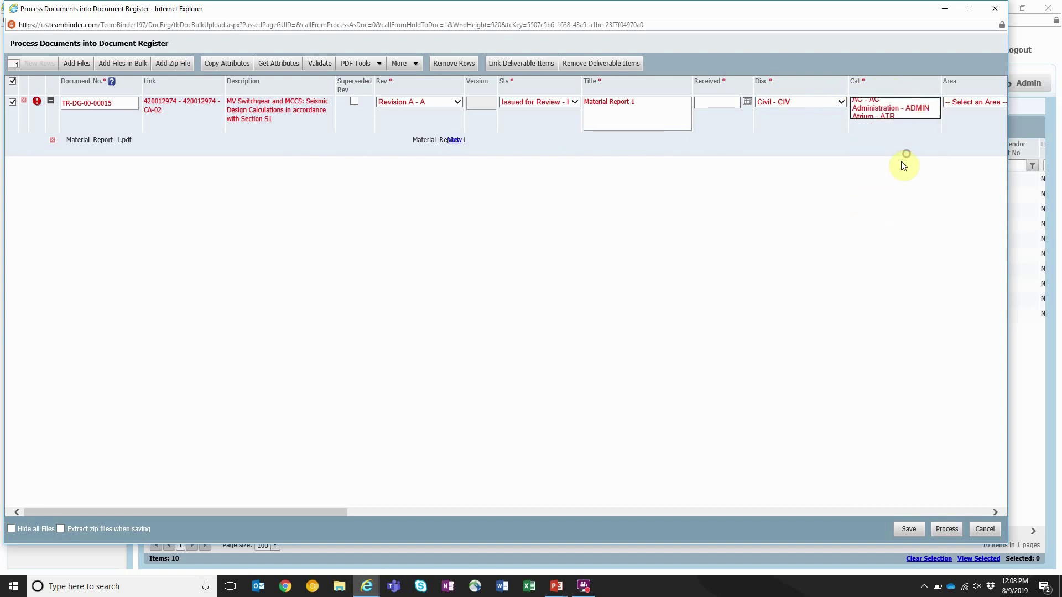
{"action": "left_click", "coordinate": [861, 224]}
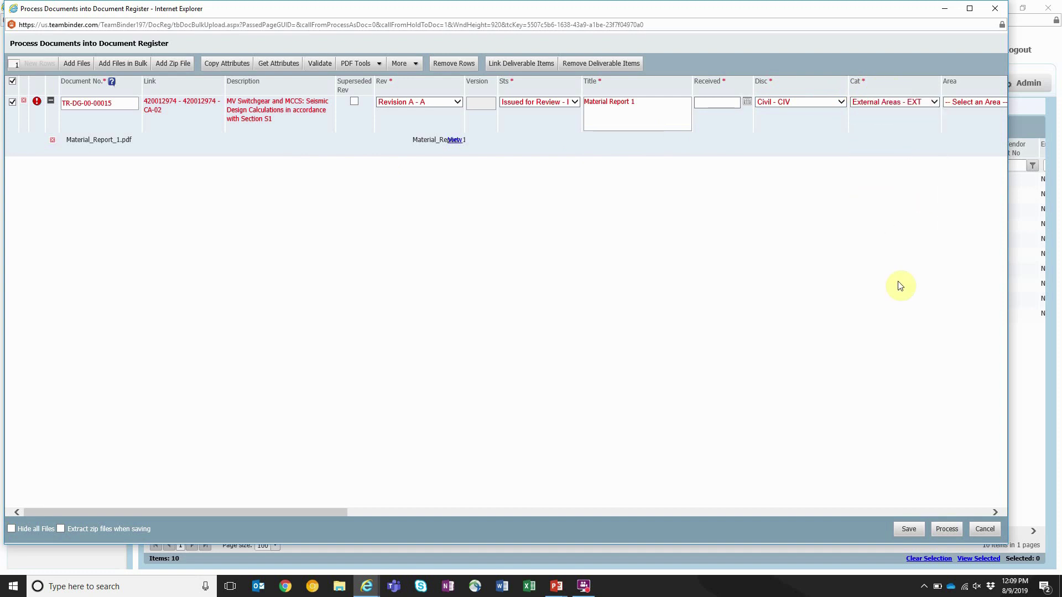
Process the document with received date 08-08-2019 and decline creating a transmittal
{"action": "left_click", "coordinate": [947, 530]}
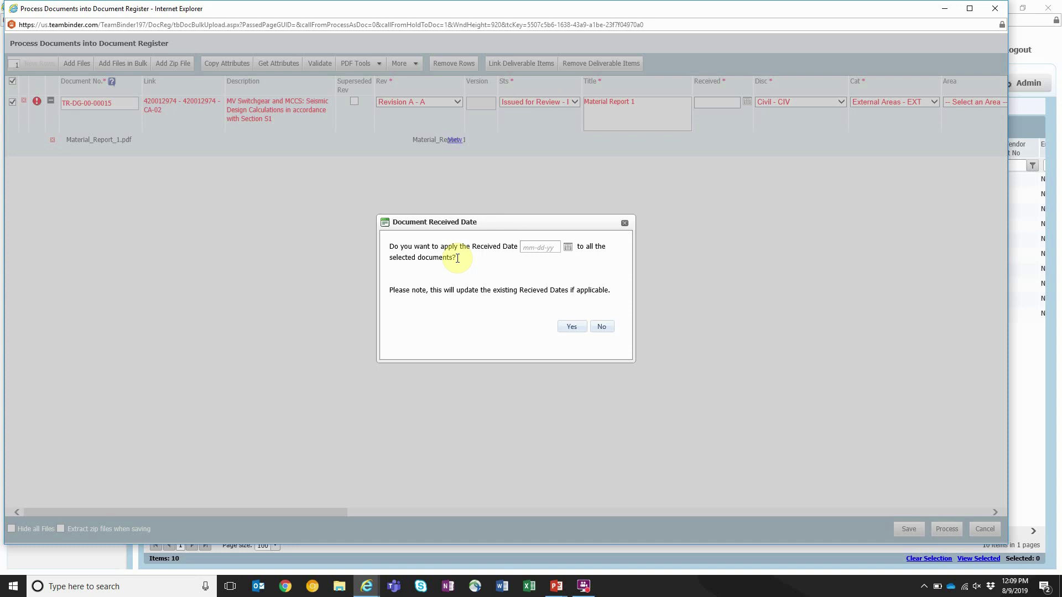
{"action": "left_click", "coordinate": [568, 248]}
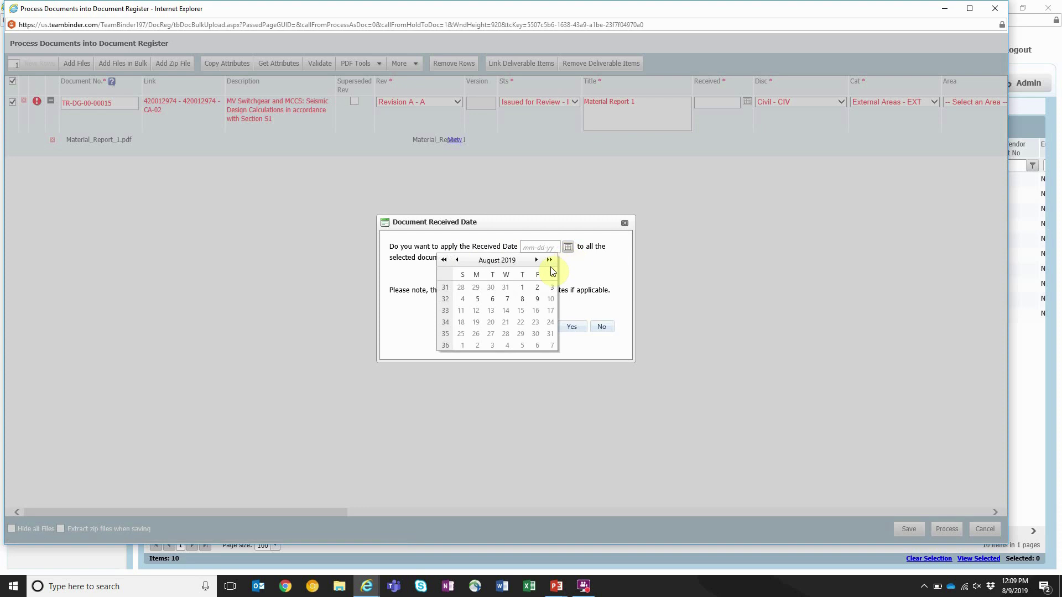
{"action": "left_click", "coordinate": [523, 300]}
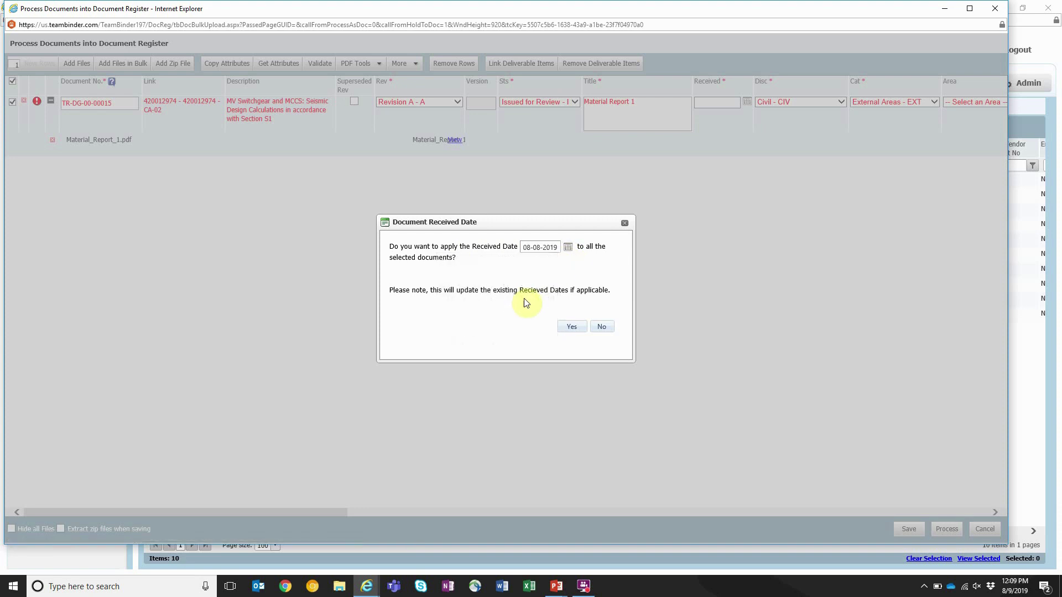
{"action": "left_click", "coordinate": [569, 328]}
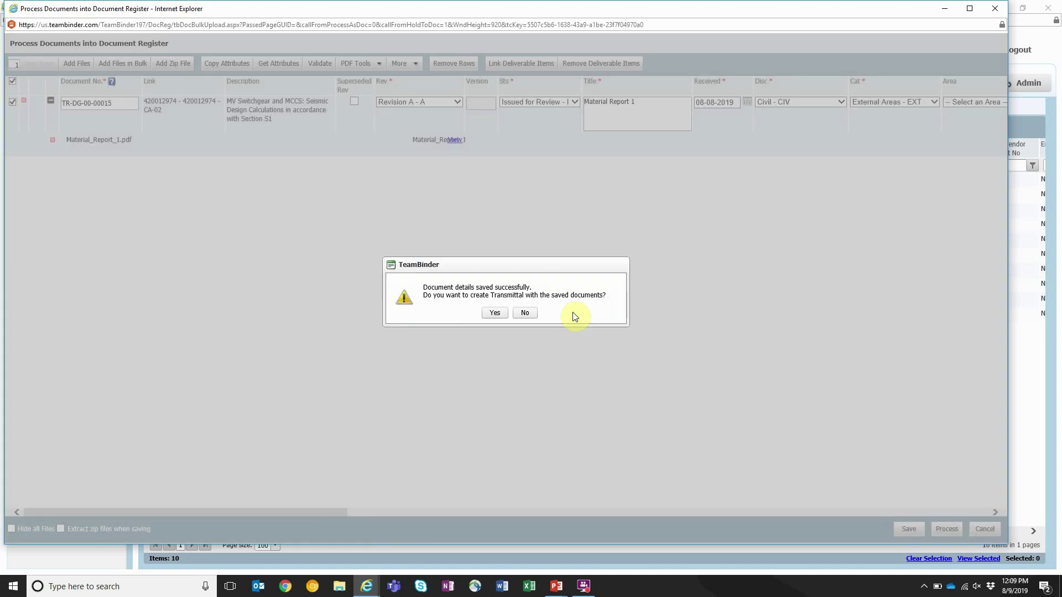
{"action": "left_click", "coordinate": [526, 313]}
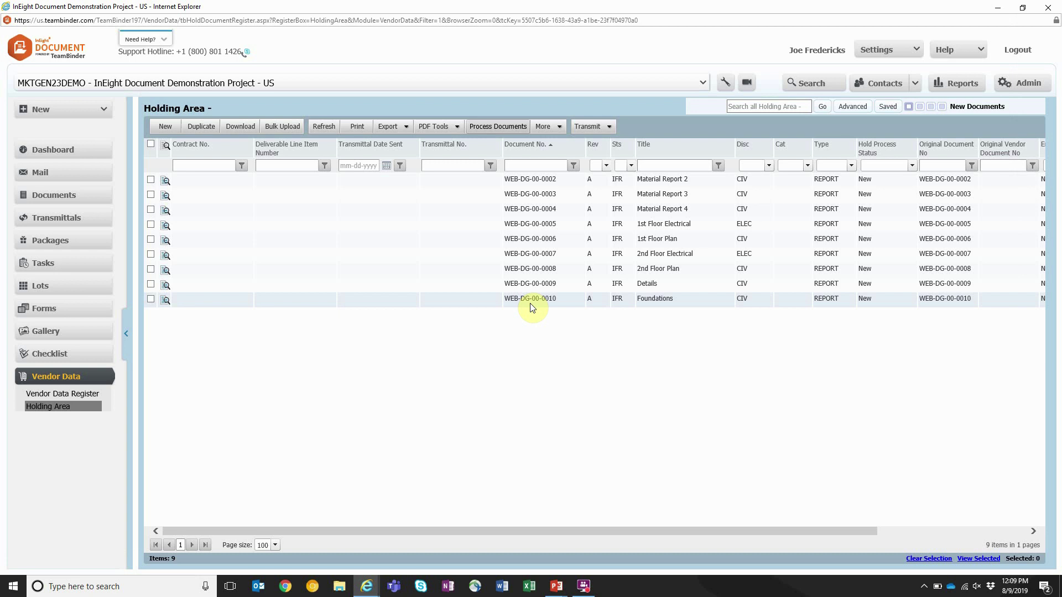
Open the list of documents awaiting workflow activation from the dashboard's expanded Workflow section
{"action": "left_click", "coordinate": [71, 156]}
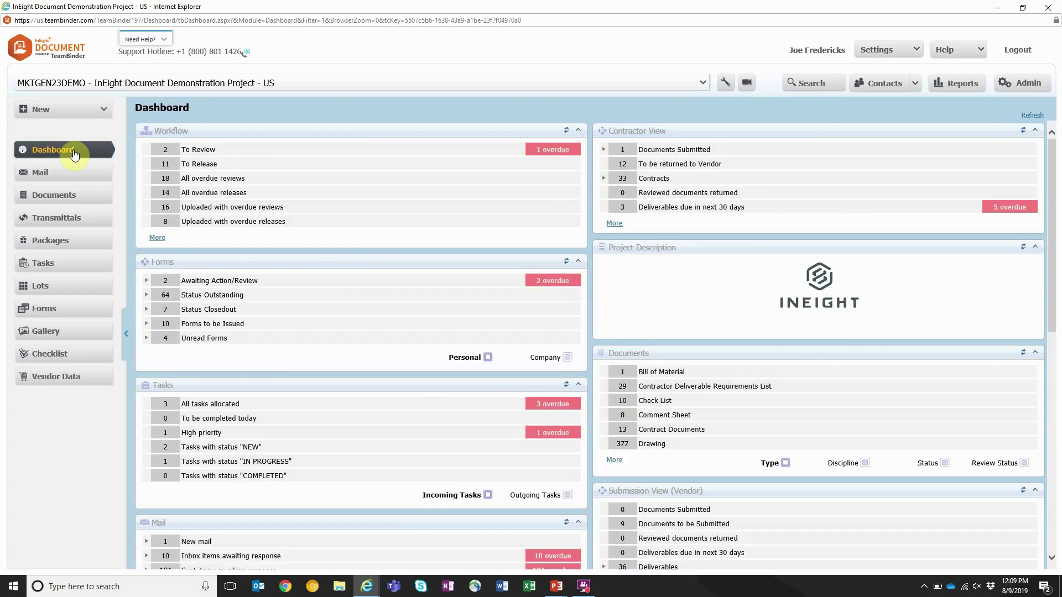
{"action": "left_click", "coordinate": [157, 237]}
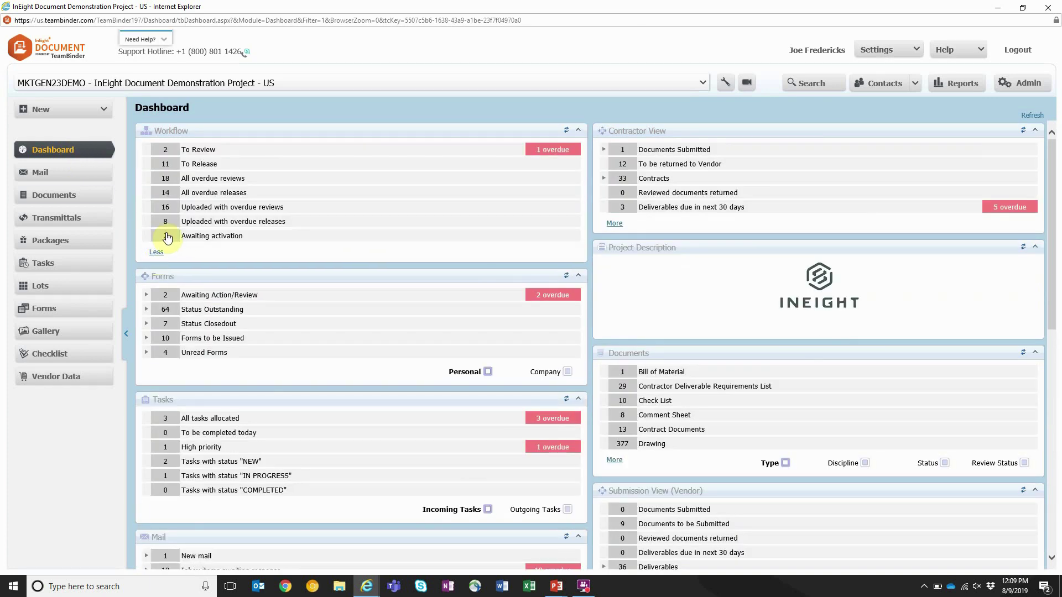
{"action": "left_click", "coordinate": [192, 236]}
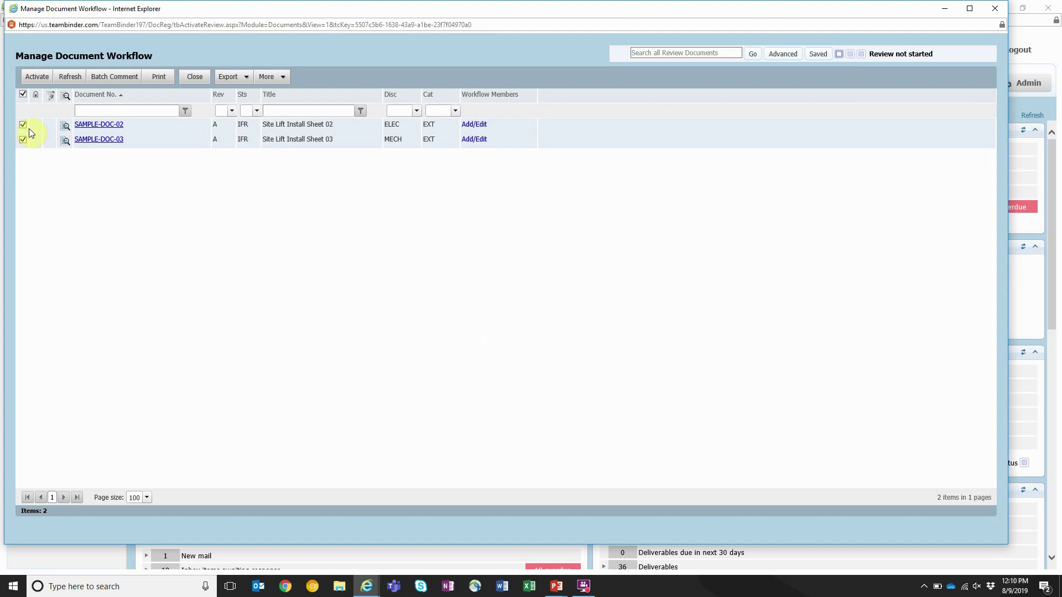
Start activating the review for SAMPLE-DOC-02 and SAMPLE-DOC-03 using a custom workflow
{"action": "left_click", "coordinate": [37, 78]}
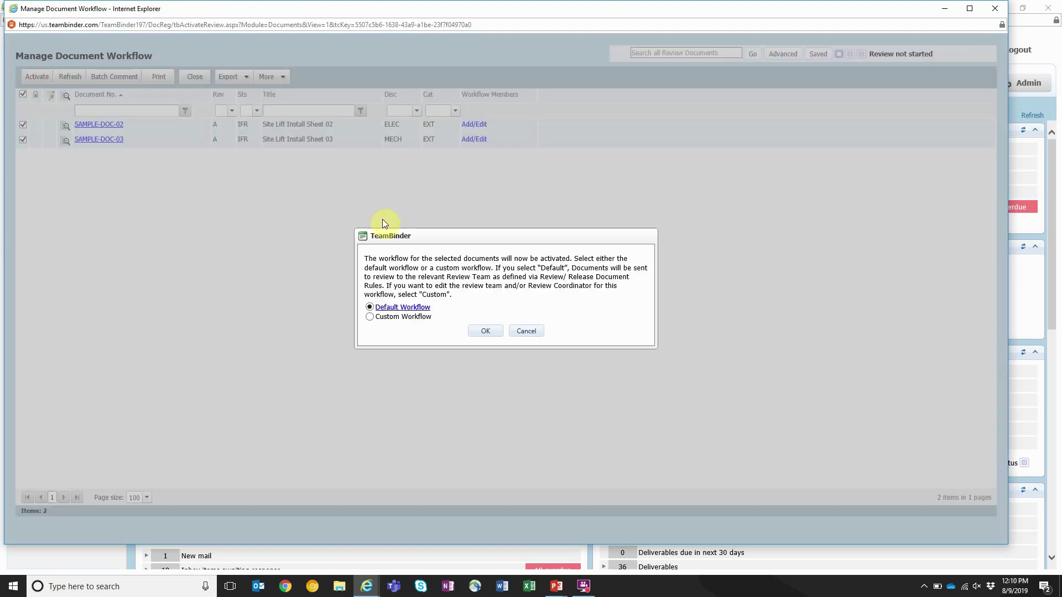
{"action": "left_click", "coordinate": [370, 317]}
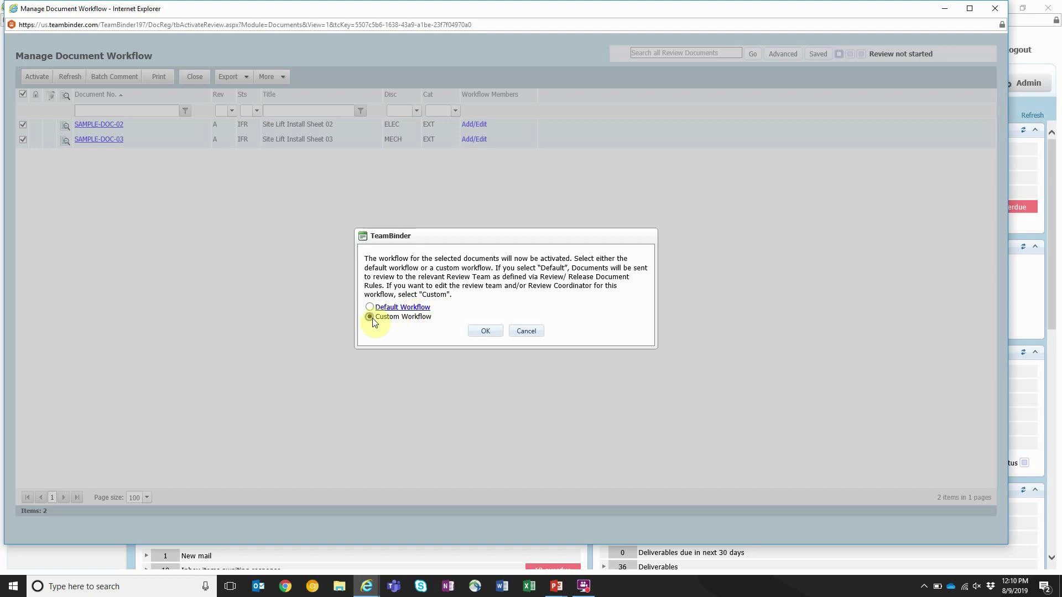
{"action": "left_click", "coordinate": [489, 332]}
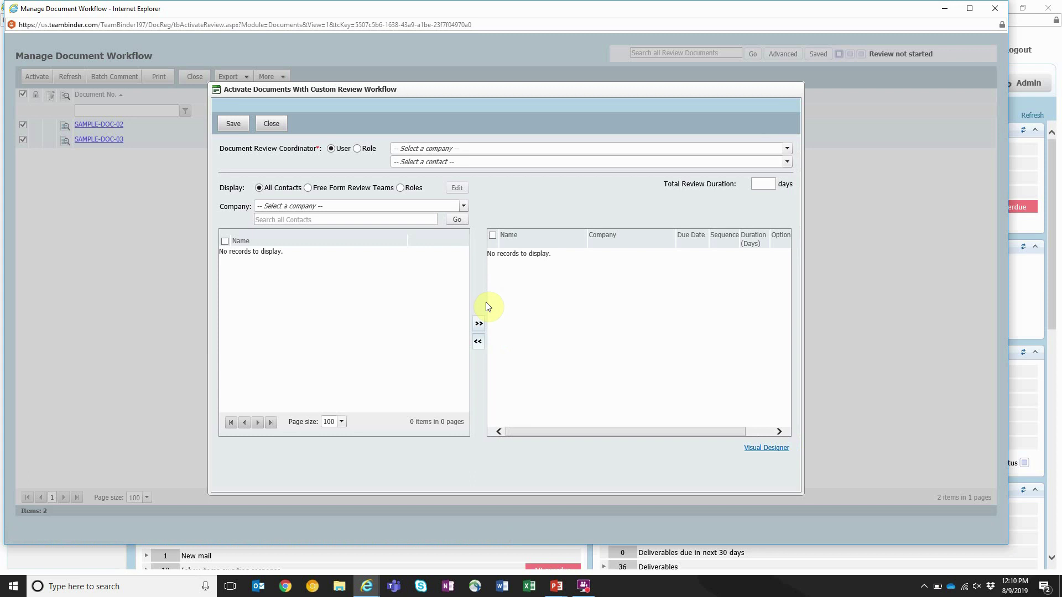
Assign a user from the InEight company as the Document Review Coordinator
{"action": "left_click", "coordinate": [440, 148]}
{"action": "left_click", "coordinate": [416, 229]}
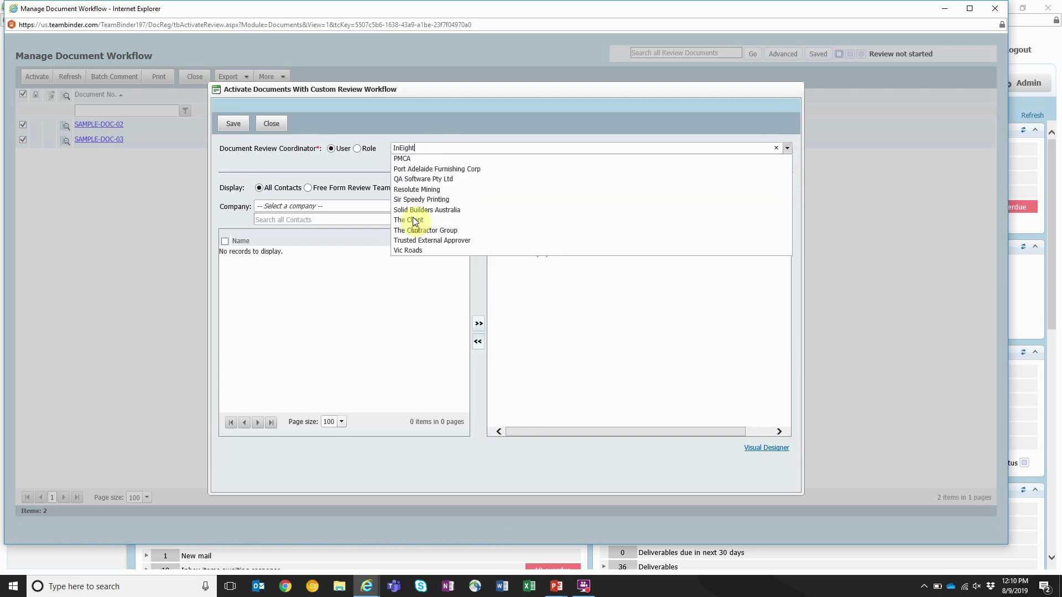
{"action": "left_click", "coordinate": [415, 161]}
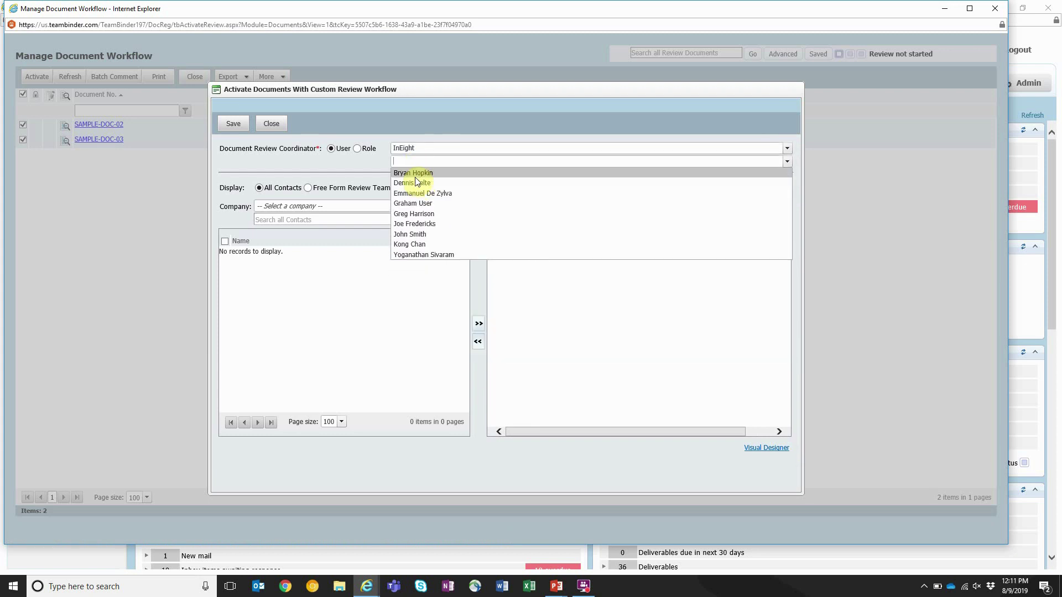
{"action": "left_click", "coordinate": [426, 224]}
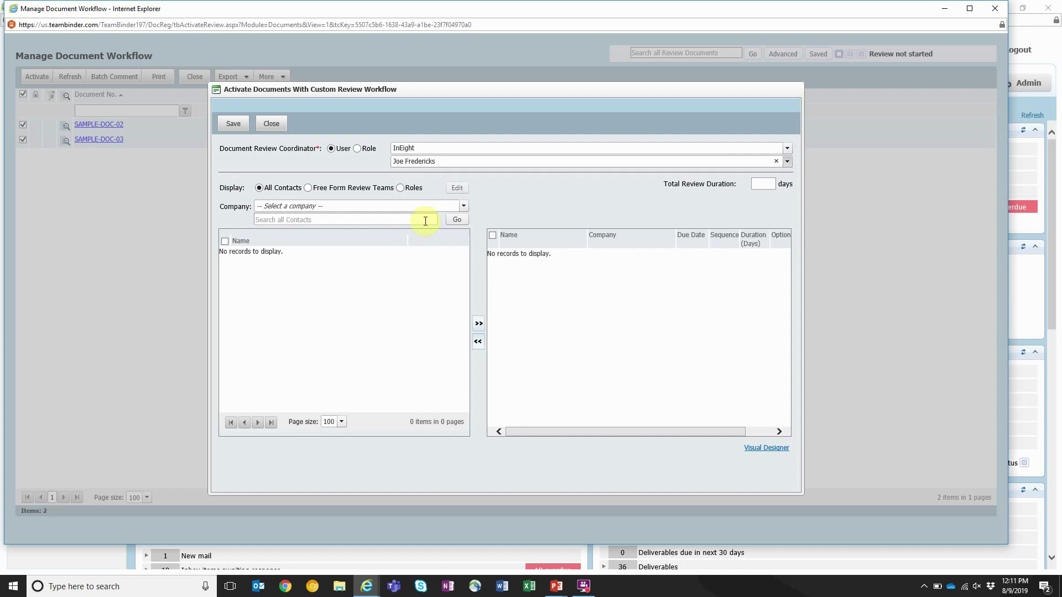
List the InEight company's contacts and add three of them to the workflow as reviewers
{"action": "left_click", "coordinate": [343, 205]}
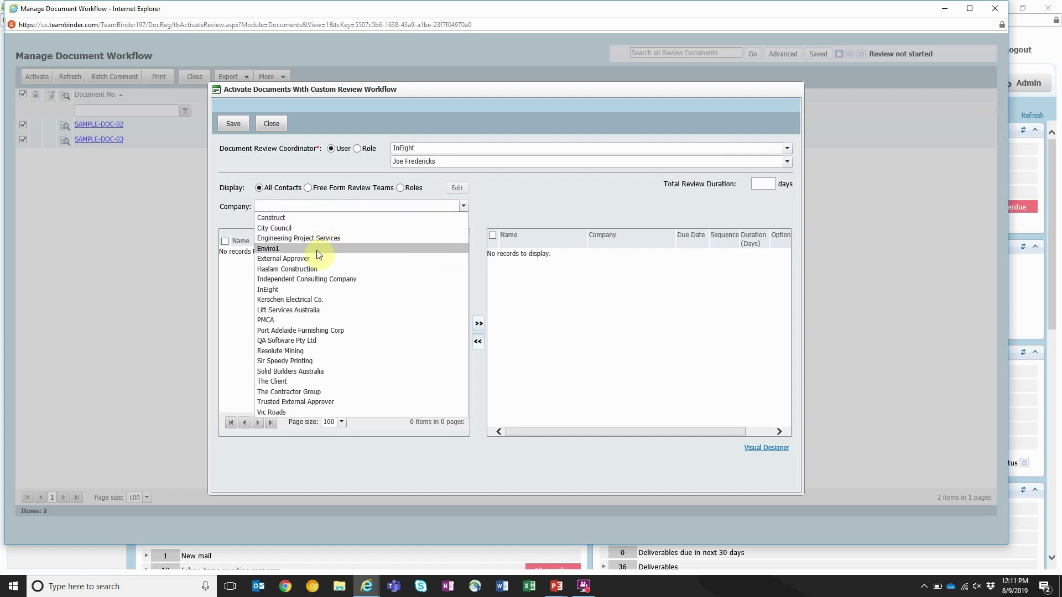
{"action": "left_click", "coordinate": [310, 288]}
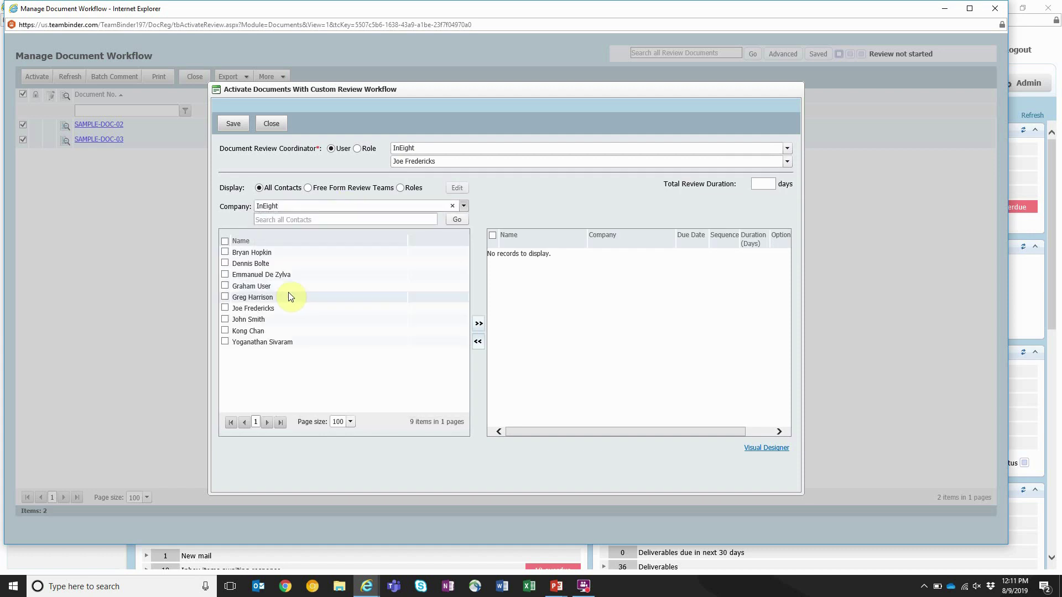
{"action": "left_click", "coordinate": [225, 252]}
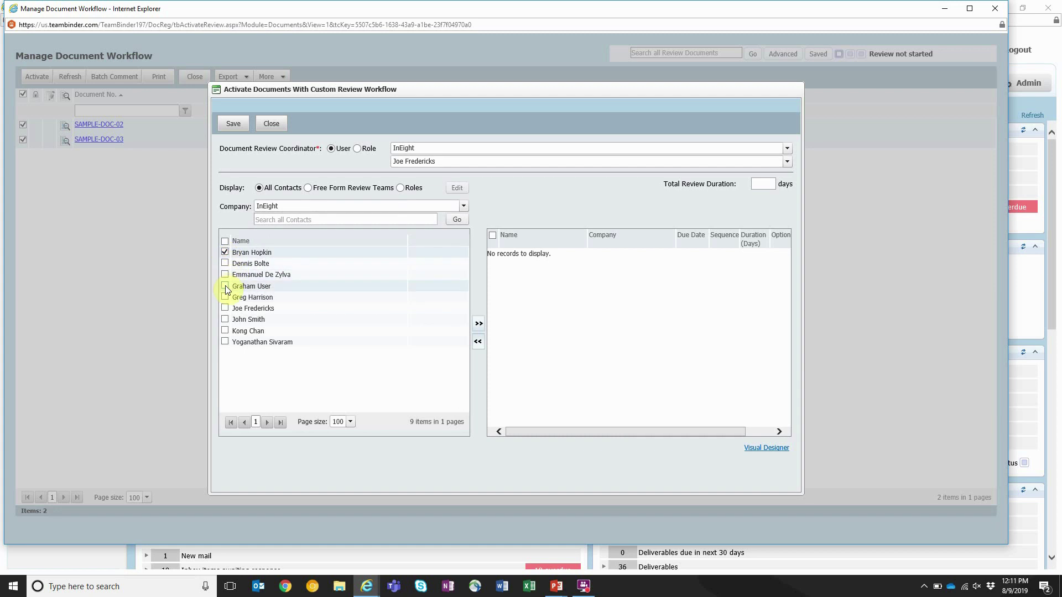
{"action": "left_click", "coordinate": [225, 319]}
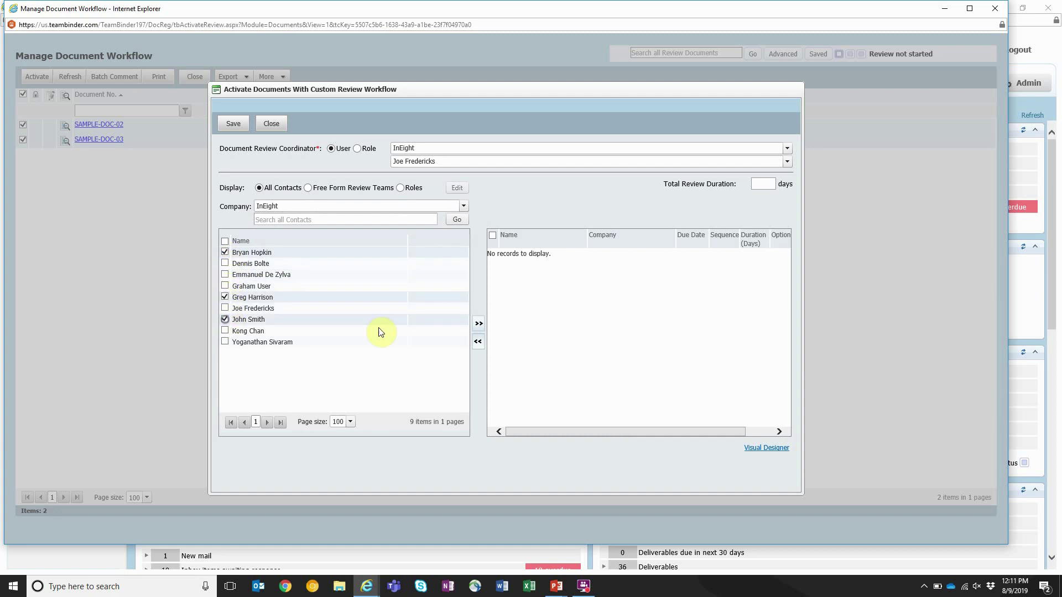
{"action": "left_click", "coordinate": [479, 326]}
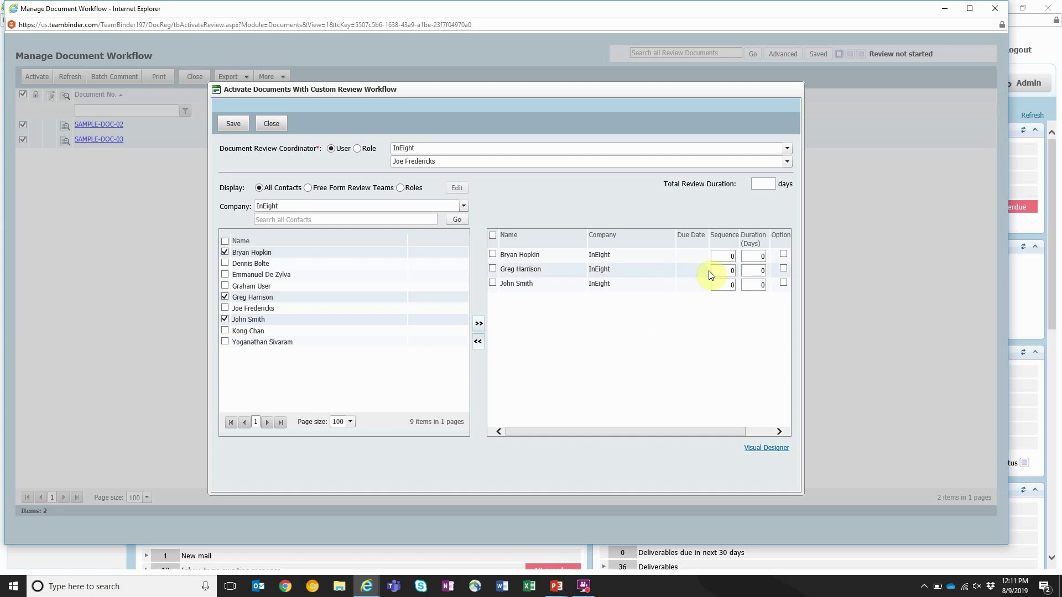
Set the three reviewers' sequence numbers to 1, 2 and 3 in list order
{"action": "left_click", "coordinate": [723, 256]}
{"action": "type", "text": "1"}
{"action": "left_click", "coordinate": [729, 271]}
{"action": "type", "text": "2"}
{"action": "left_click", "coordinate": [731, 285]}
{"action": "type", "text": "3"}
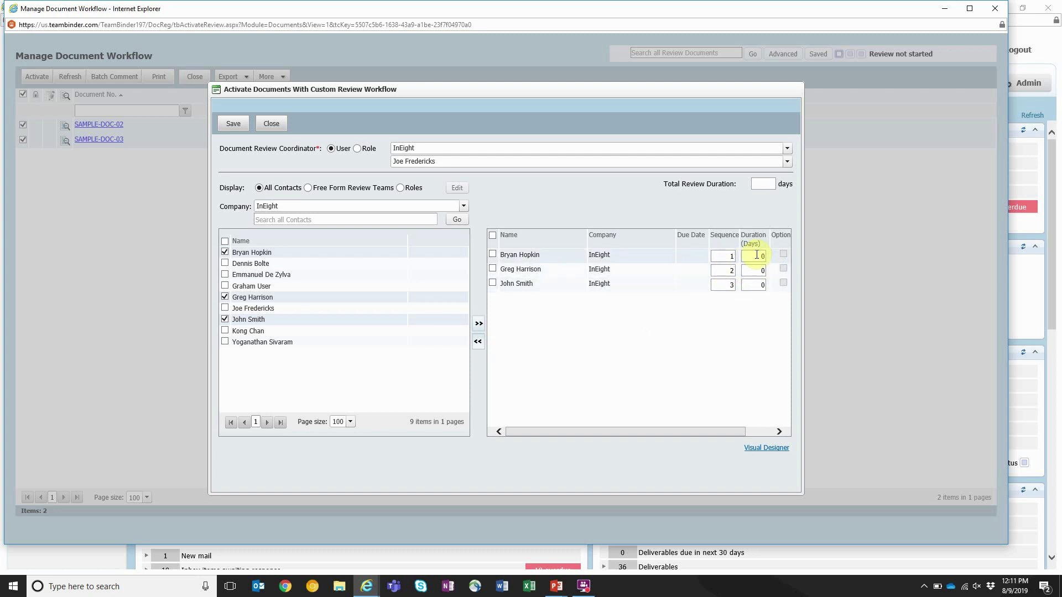
Set the review duration to 3 days for each of the three reviewers
{"action": "left_click", "coordinate": [757, 255]}
{"action": "type", "text": "3"}
{"action": "left_click", "coordinate": [754, 269]}
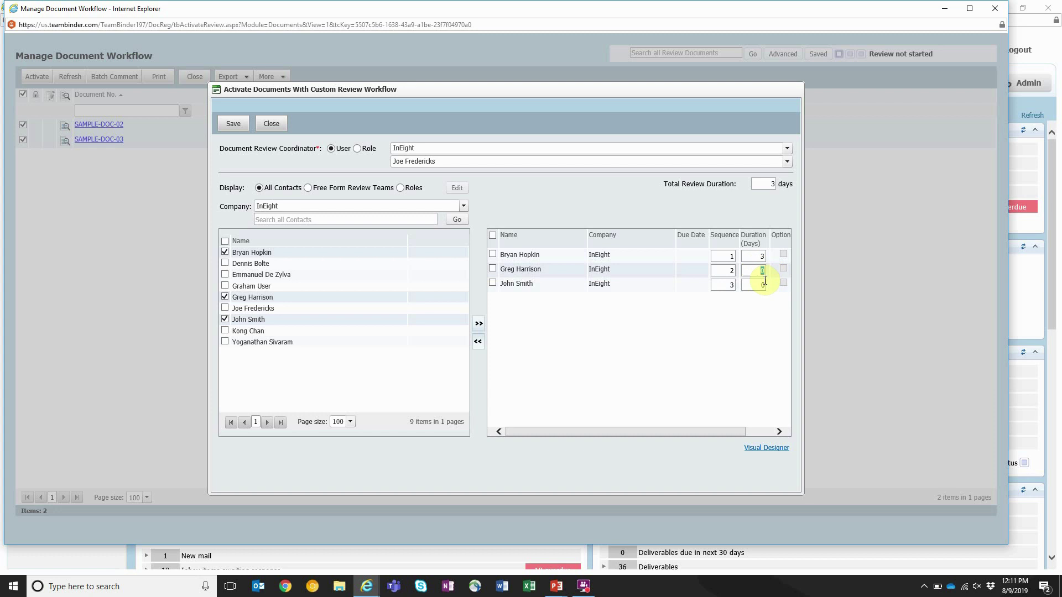
{"action": "type", "text": "3"}
{"action": "left_click", "coordinate": [759, 285]}
{"action": "type", "text": "3"}
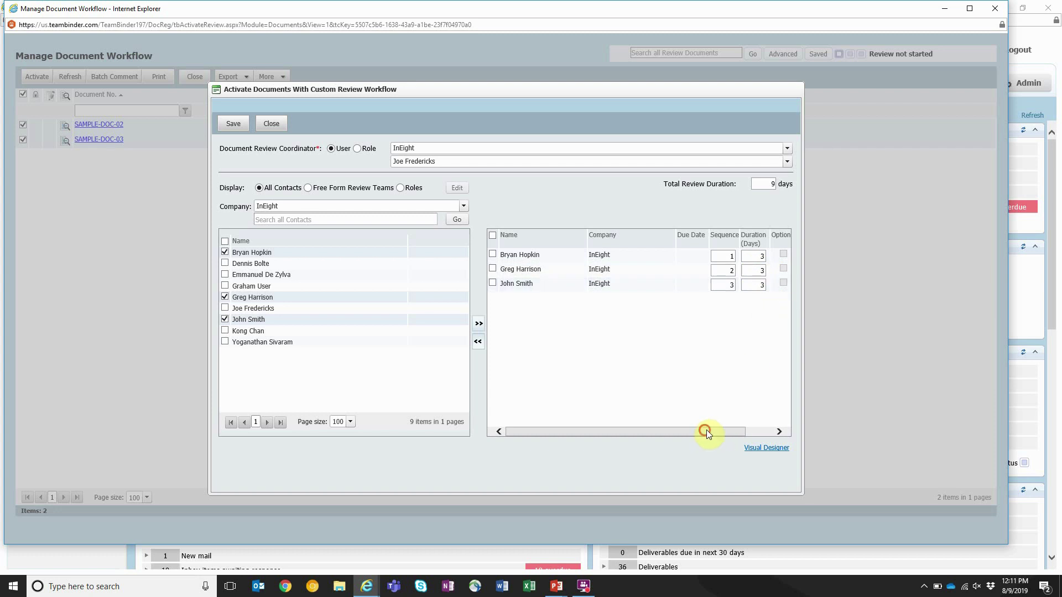
Narrow the reviewer list's Company column and set every reviewer's sequence to 1 for a parallel review
{"action": "left_click_drag", "start_coordinate": [706, 430], "coordinate": [716, 431]}
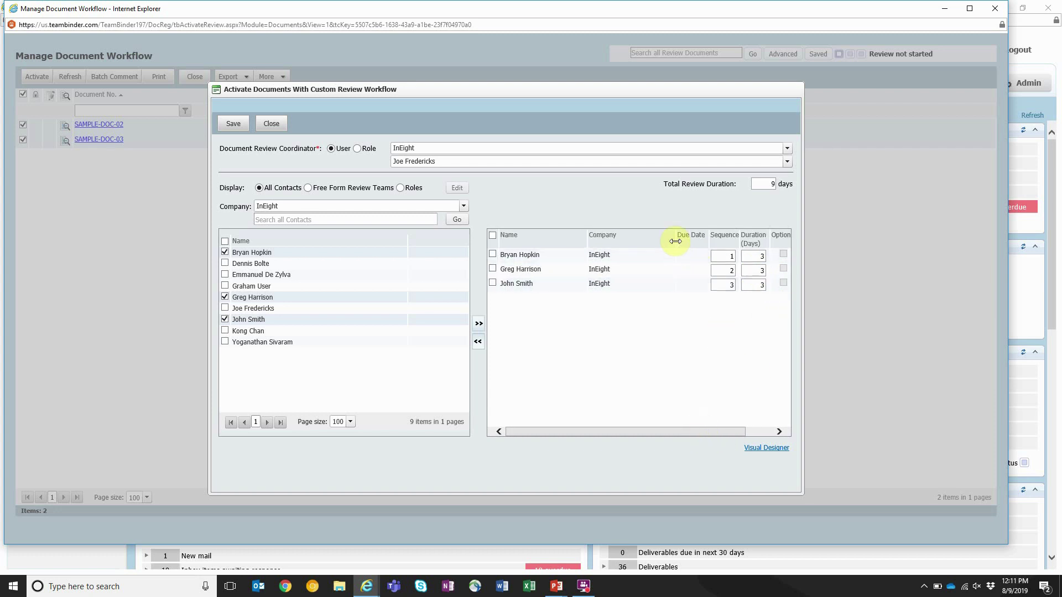
{"action": "left_click_drag", "start_coordinate": [675, 241], "coordinate": [641, 248]}
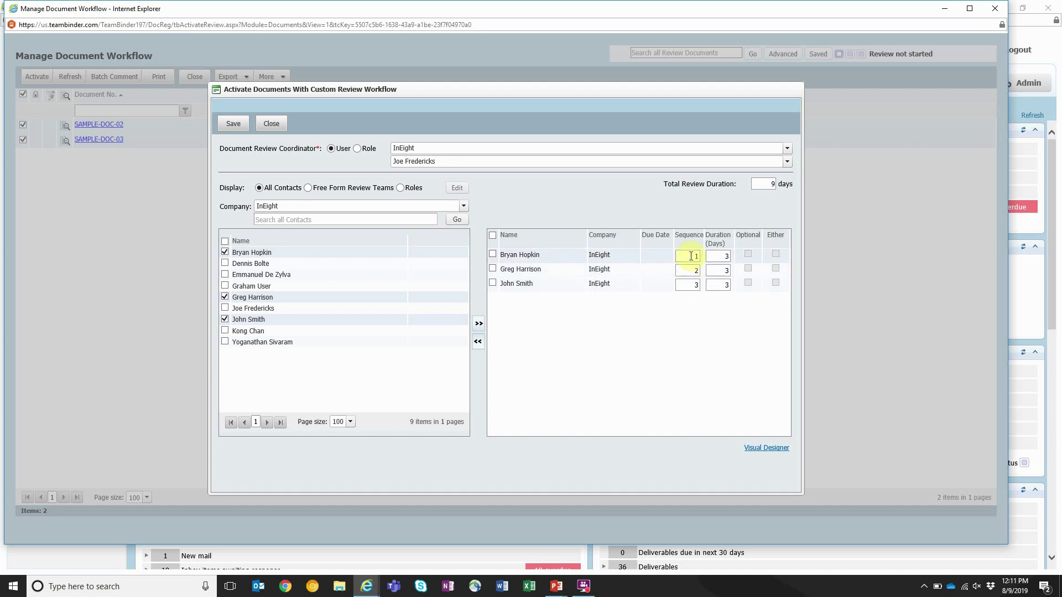
{"action": "left_click", "coordinate": [696, 286]}
{"action": "type", "text": "3"}
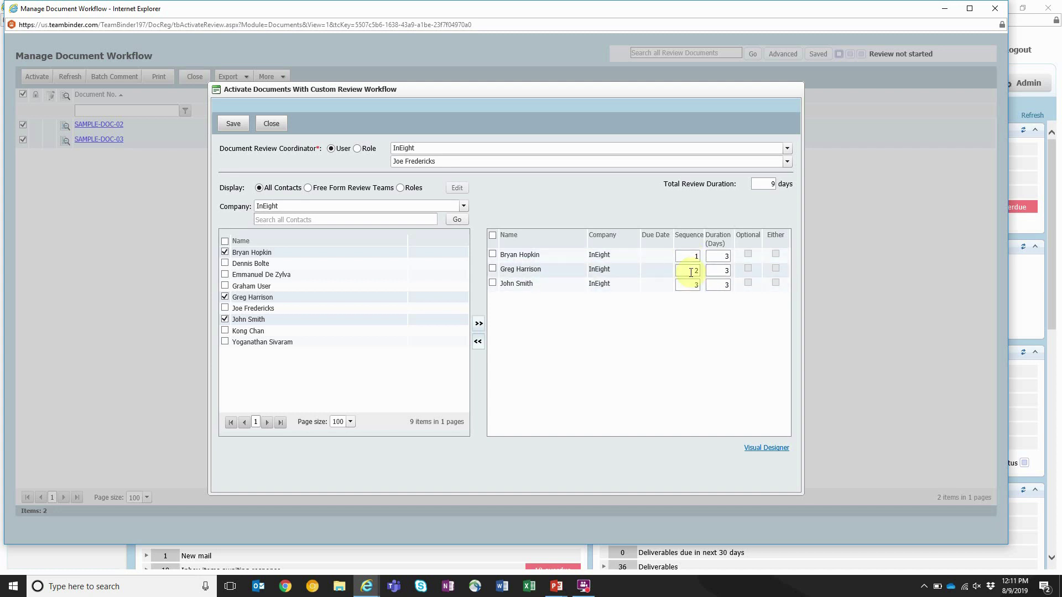
{"action": "double_click", "coordinate": [691, 271]}
{"action": "type", "text": "1"}
{"action": "double_click", "coordinate": [691, 284]}
{"action": "type", "text": "2"}
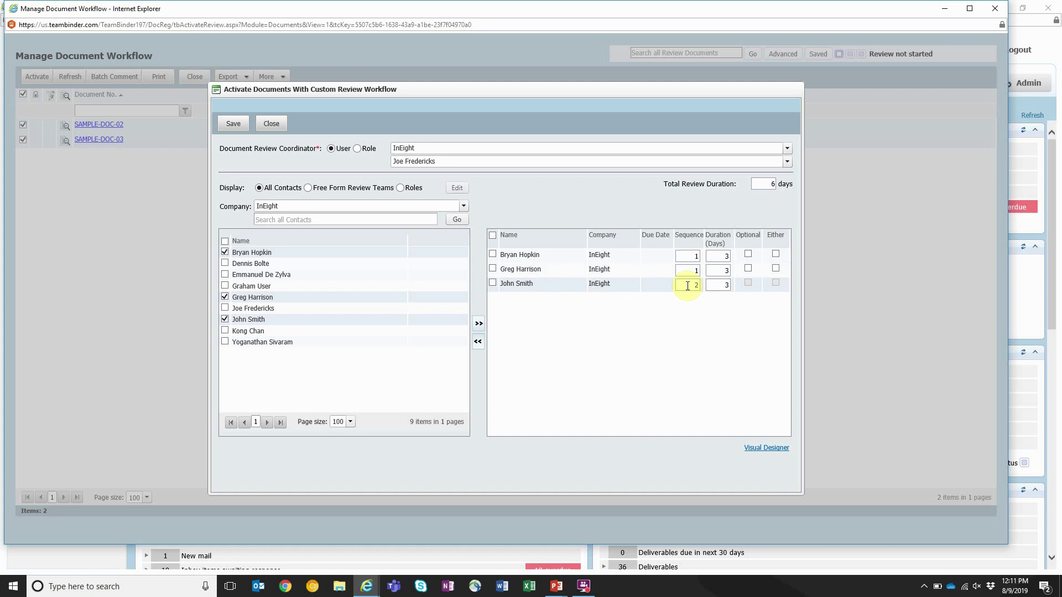
{"action": "double_click", "coordinate": [687, 284]}
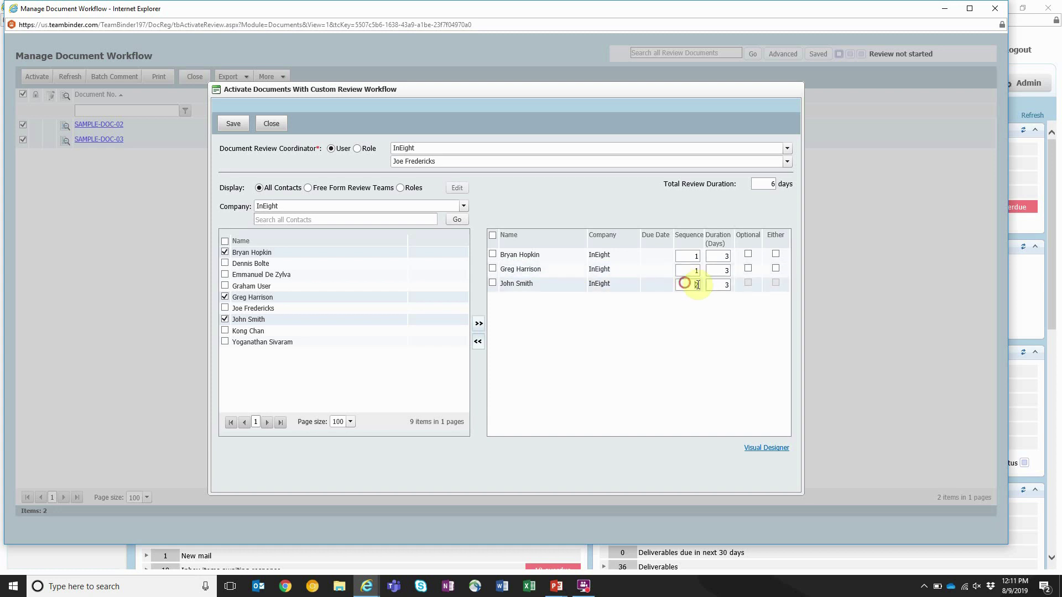
{"action": "type", "text": "1"}
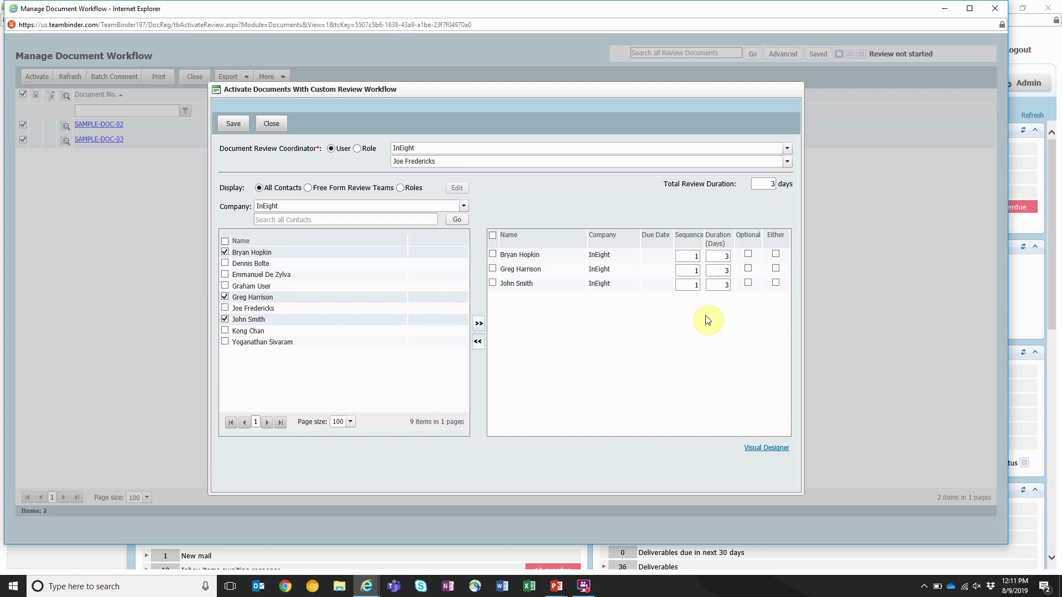
Enable the Either option for all three reviewers
{"action": "left_click", "coordinate": [776, 255]}
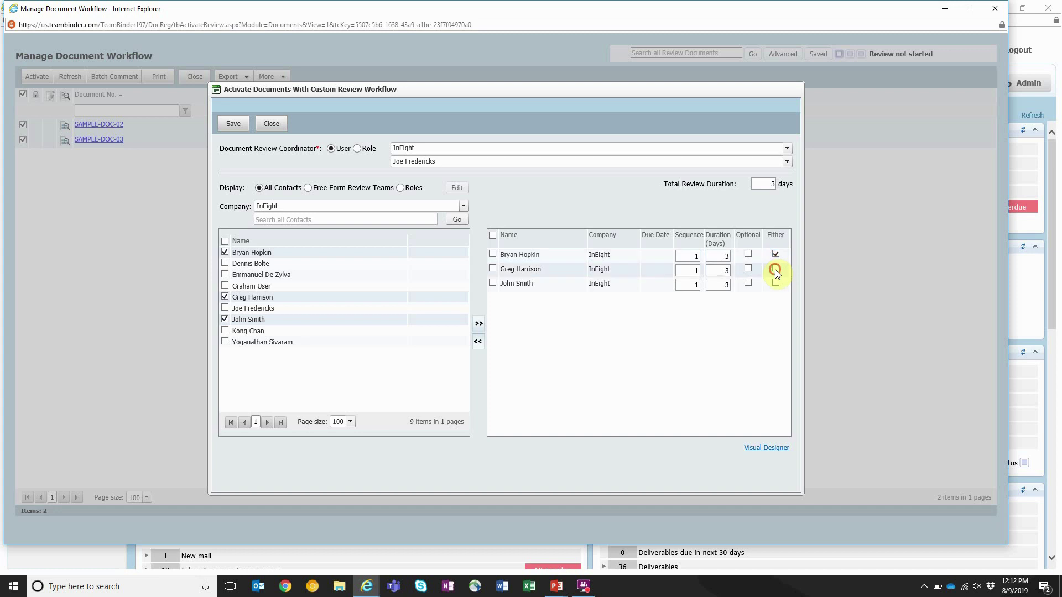
{"action": "left_click", "coordinate": [775, 269]}
{"action": "left_click", "coordinate": [775, 283]}
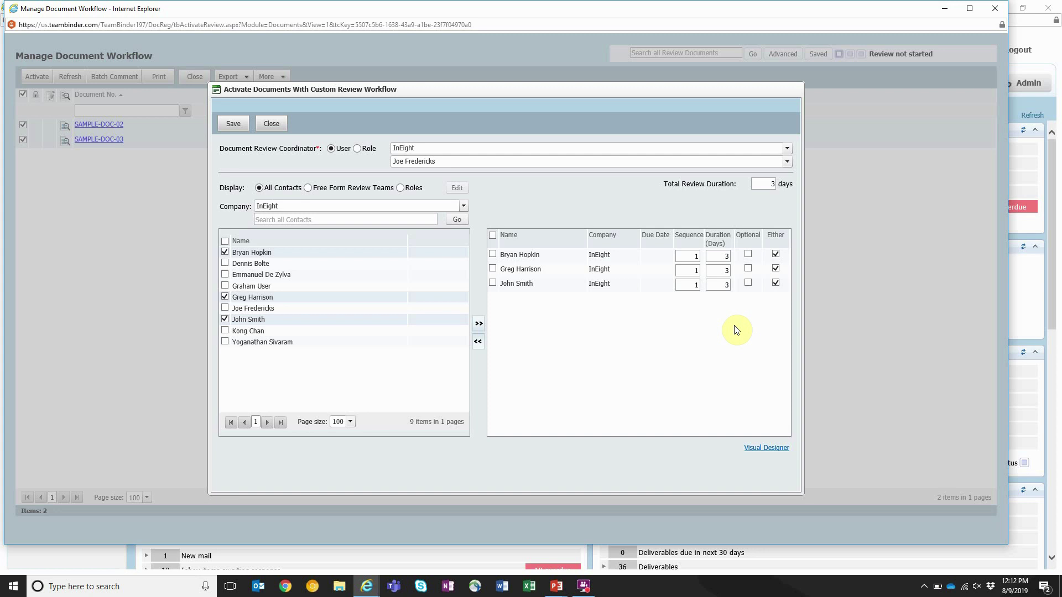
Examine the review workflow in the Visual Designer, repositioning the coordinator's box, and return to the Classic Designer
{"action": "left_click", "coordinate": [755, 448]}
{"action": "left_click_drag", "start_coordinate": [430, 216], "coordinate": [454, 271]}
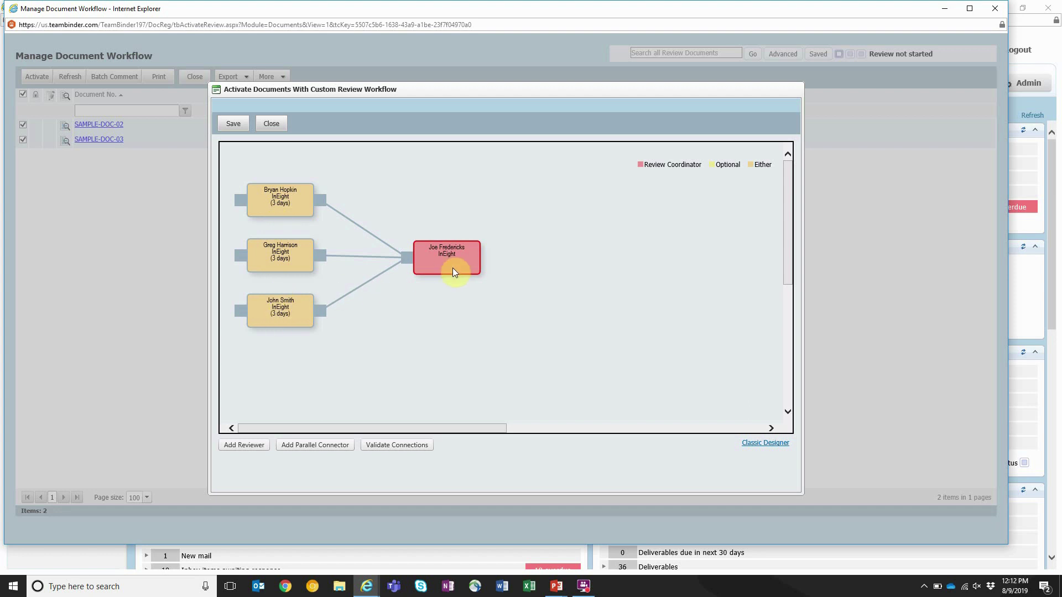
{"action": "left_click", "coordinate": [751, 443]}
Save the custom review workflow to activate it and close the Manage Document Workflow window
{"action": "left_click", "coordinate": [233, 123]}
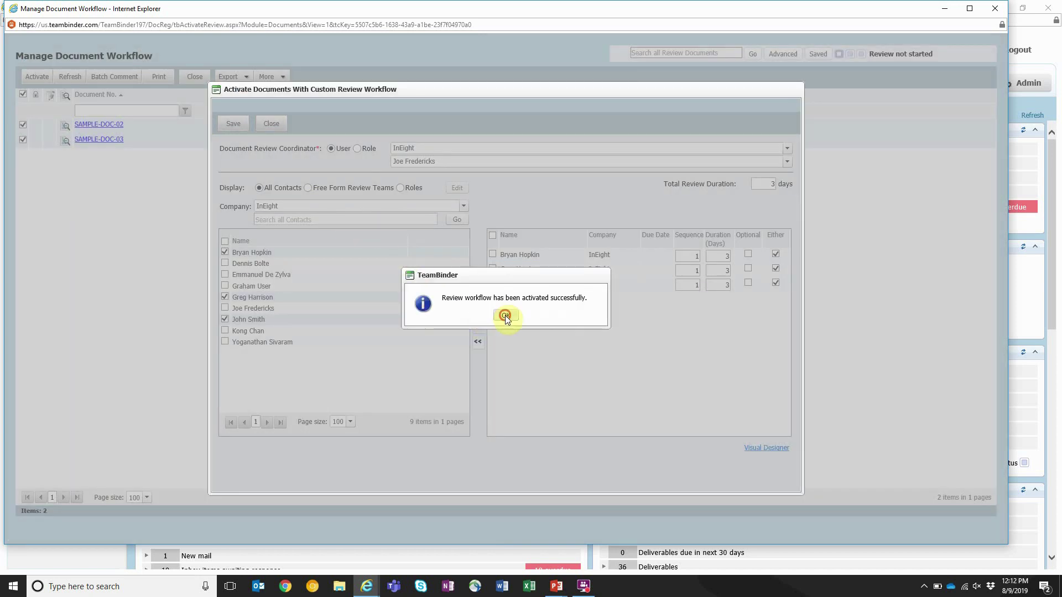
{"action": "left_click", "coordinate": [506, 316]}
{"action": "left_click", "coordinate": [994, 9]}
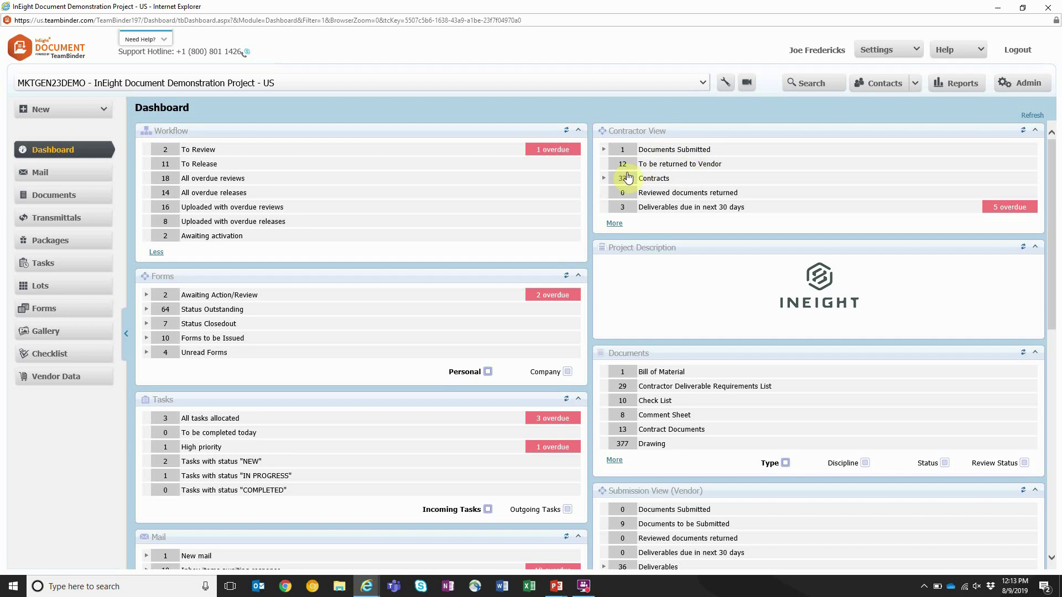
Expand the Contracts entry in the dashboard's Contractor View to show its status breakdown
{"action": "left_click", "coordinate": [604, 180]}
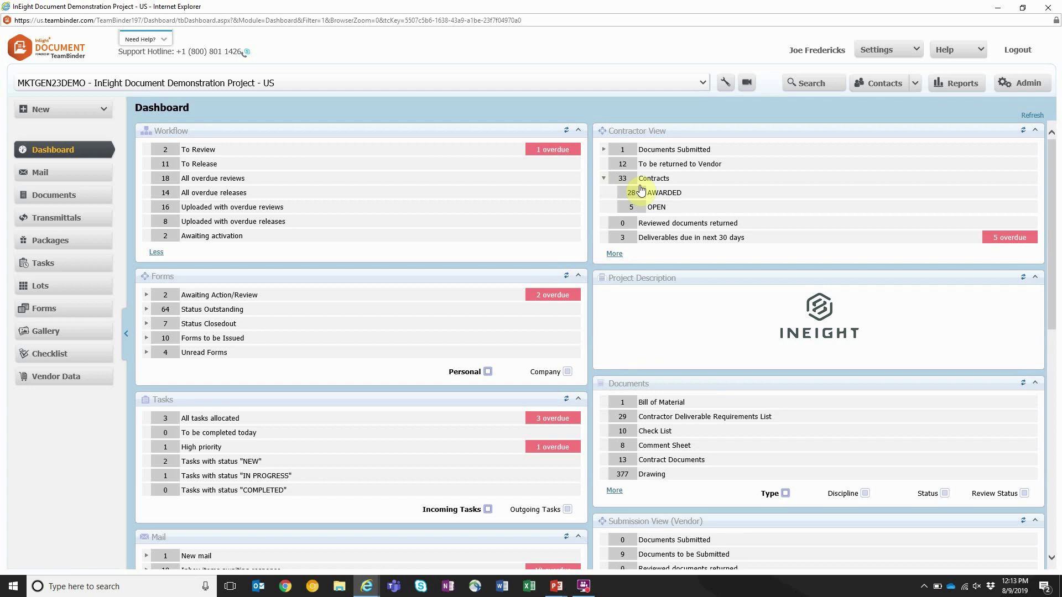